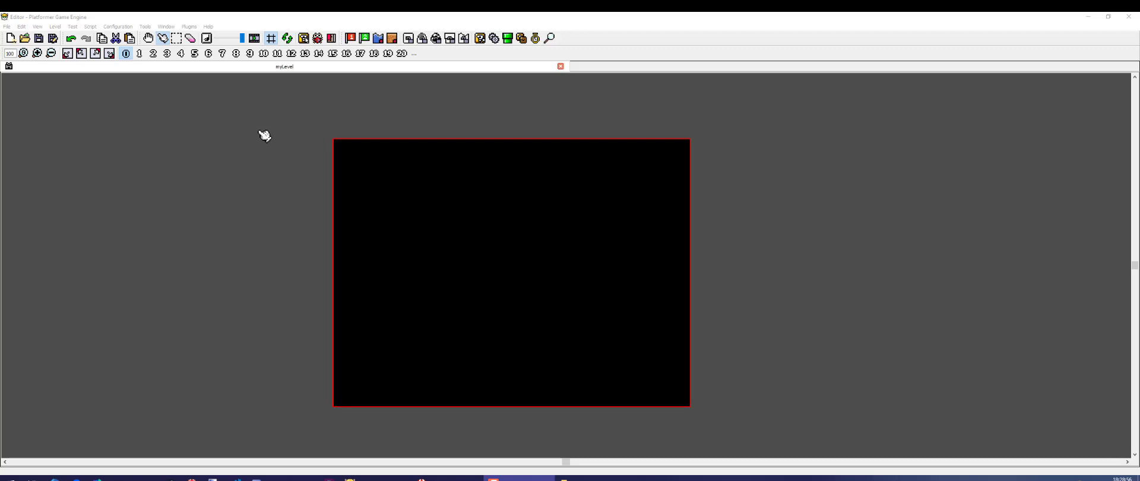
left_click(5, 27)
mouse_move(60, 36)
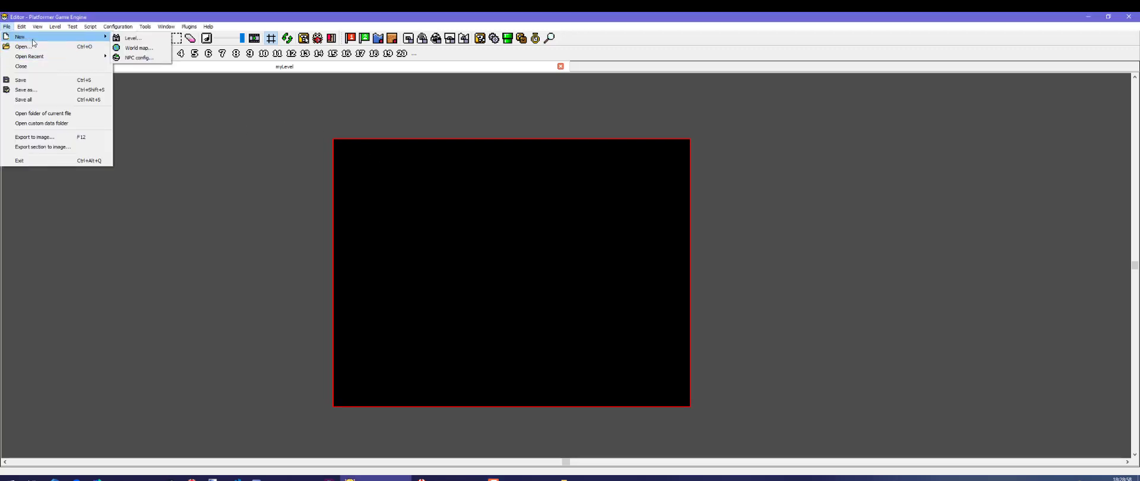
left_click(129, 39)
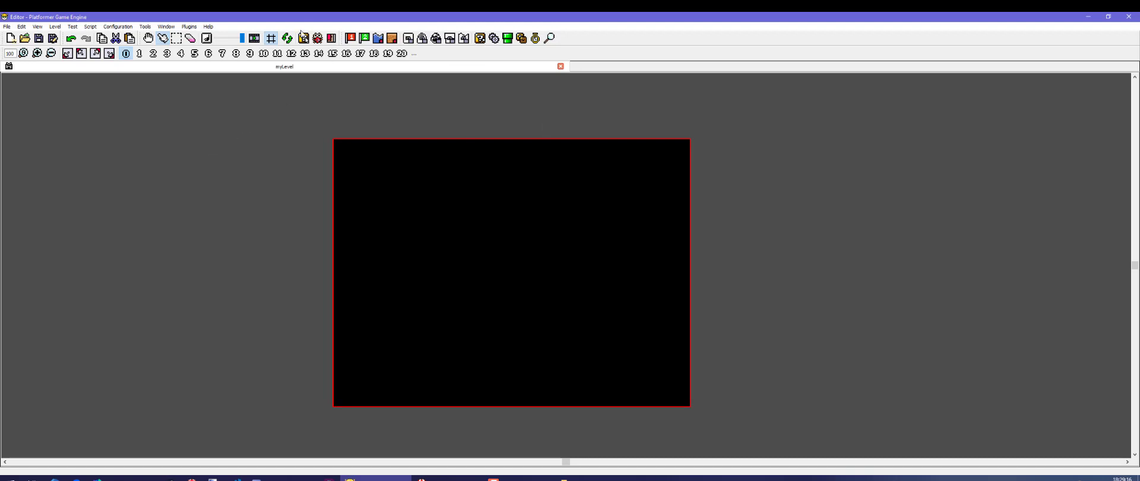
- Open the Tileset Item Box and look through the NPC groups of the SMB1, SMB2, SMB3 and SMW tilesets
left_click(303, 38)
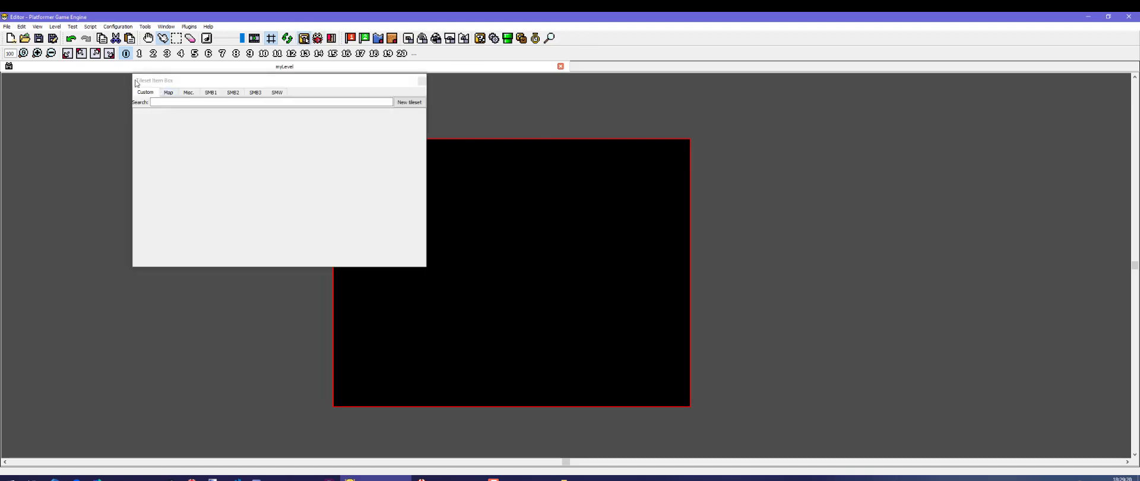
left_click(211, 92)
left_click(233, 93)
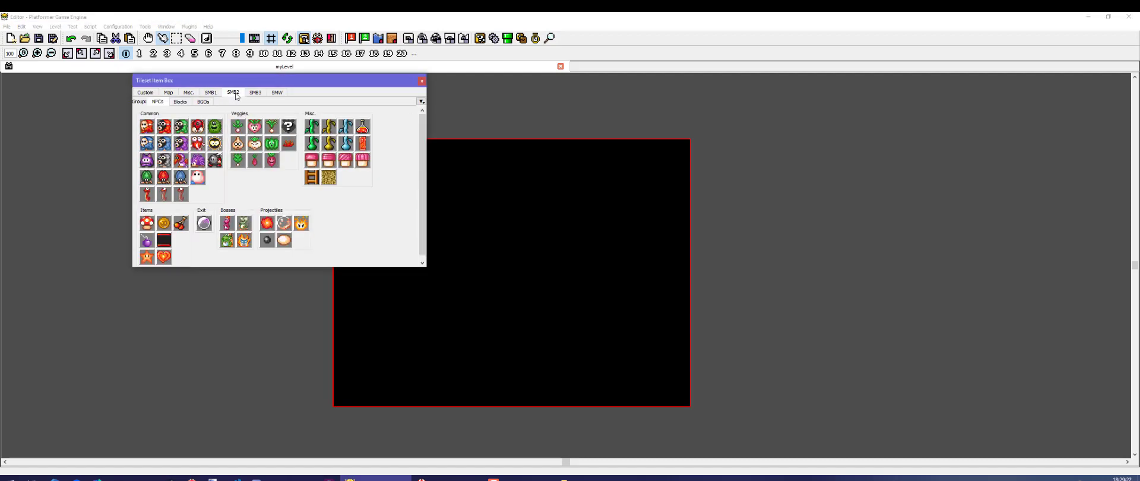
left_click(255, 92)
left_click(276, 92)
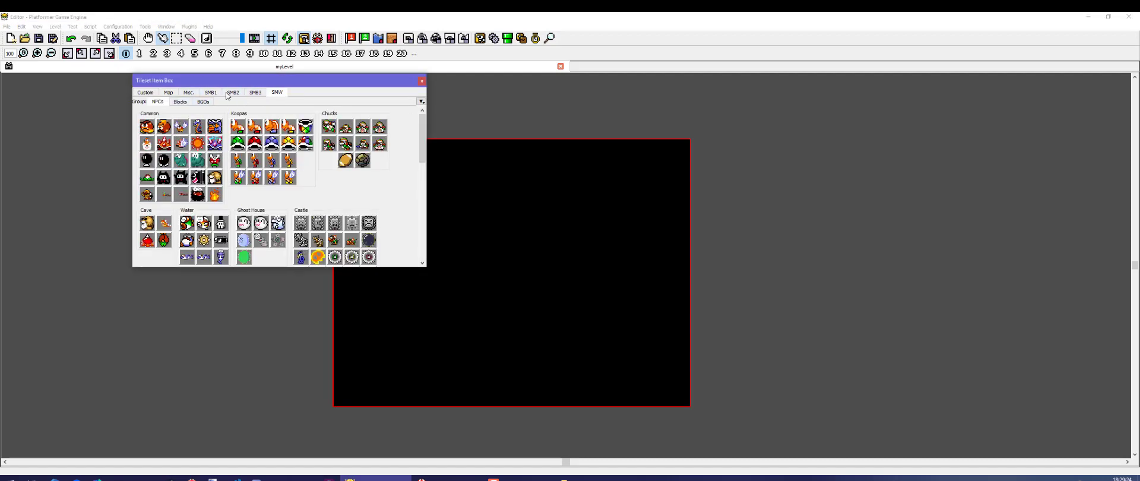
left_click(210, 92)
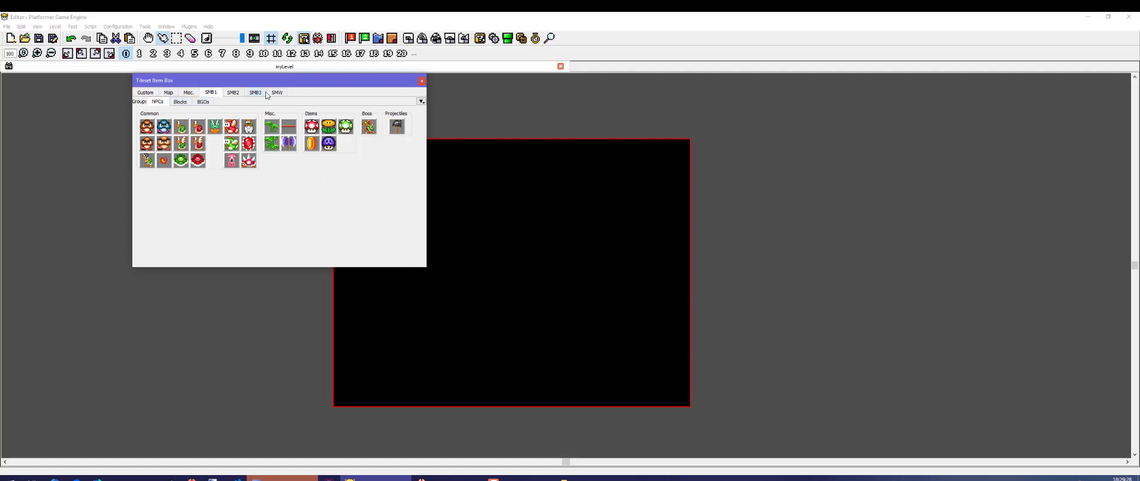
left_click(237, 93)
left_click(257, 93)
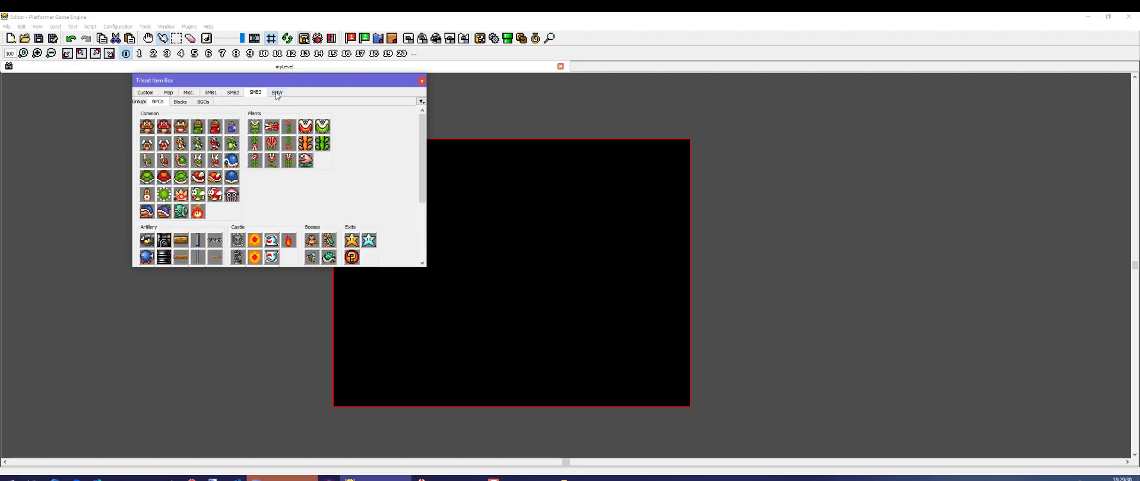
left_click(276, 93)
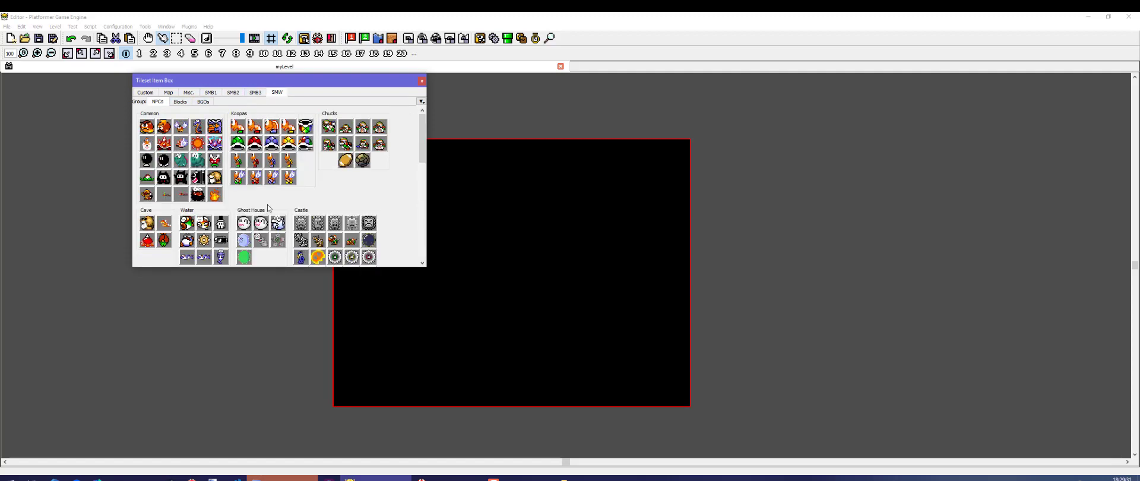
- Look through the SMW blocks and BGOs and return to the SMB2 tilesets
left_click(182, 102)
left_click(204, 101)
left_click(175, 102)
left_click(165, 102)
left_click(233, 92)
- Start a new custom tileset and set its item type to BGO
left_click(146, 93)
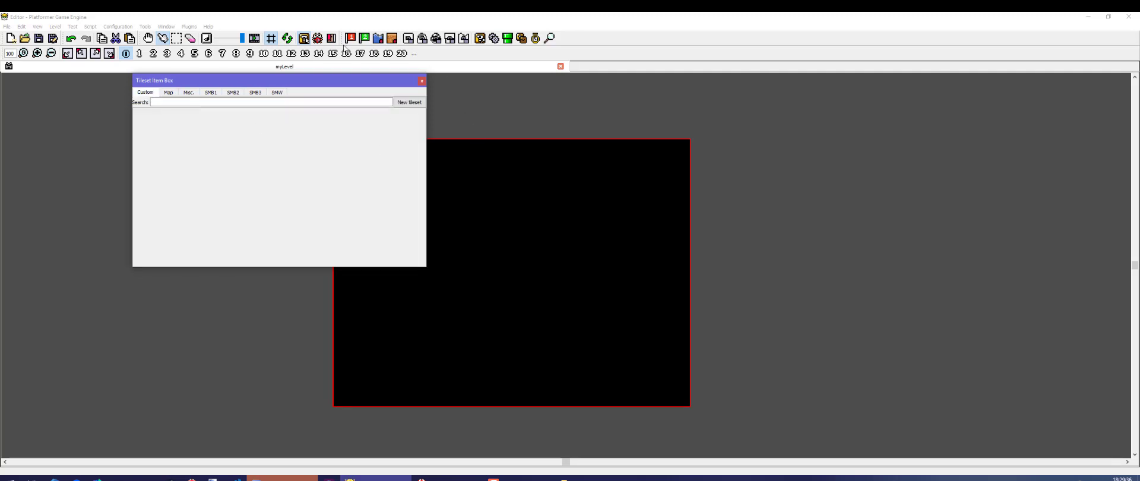
left_click(411, 102)
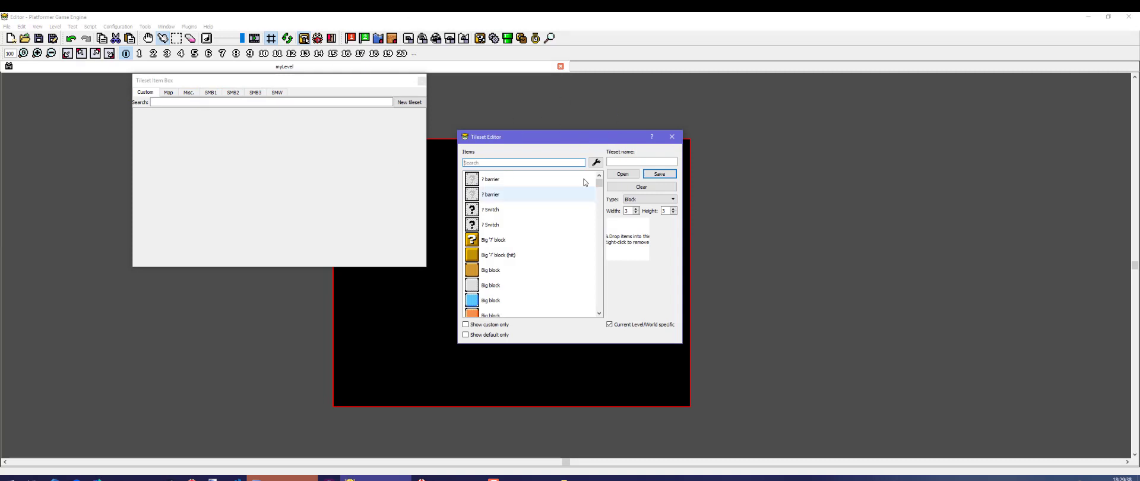
left_click(625, 201)
left_click(638, 217)
left_click(641, 202)
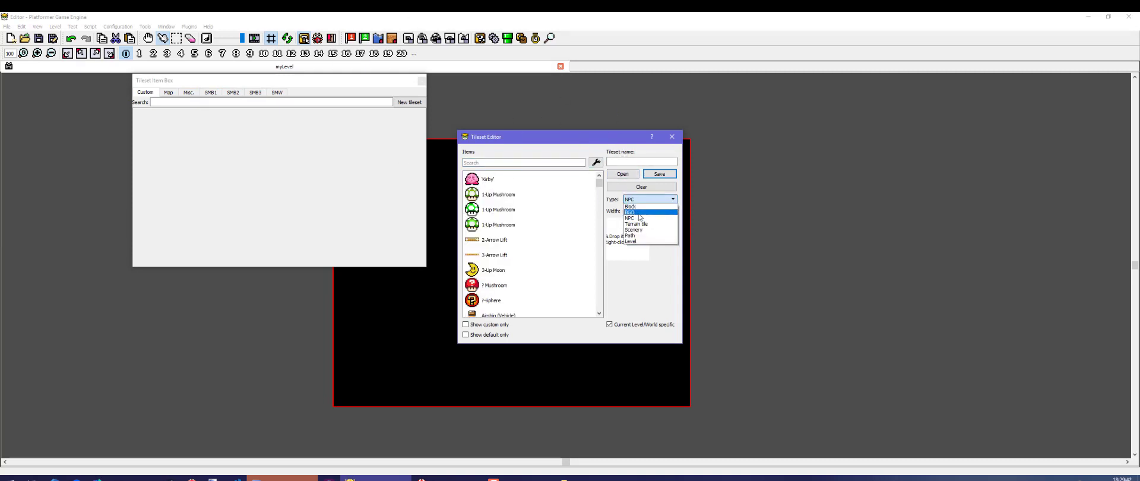
left_click(630, 212)
scroll(522, 225, "down", 10)
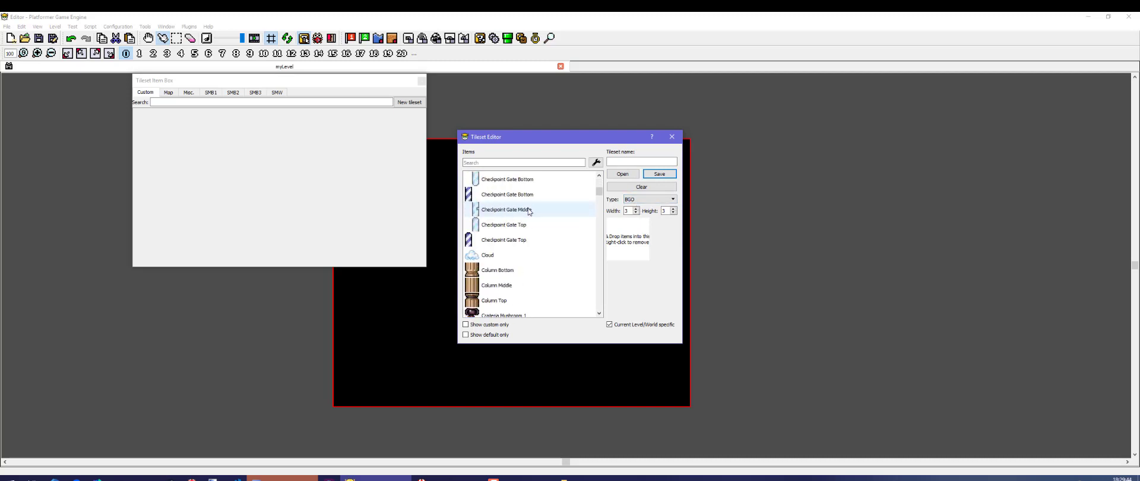
- Change the sort order of the BGO list in the Tileset Editor
left_click(595, 162)
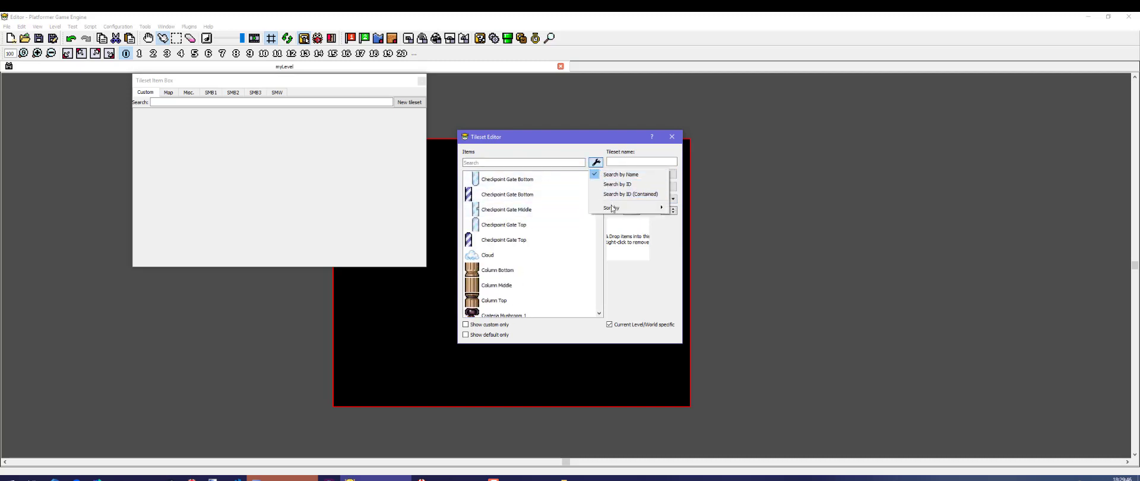
mouse_move(638, 207)
left_click(688, 219)
scroll(526, 237, "up", 5)
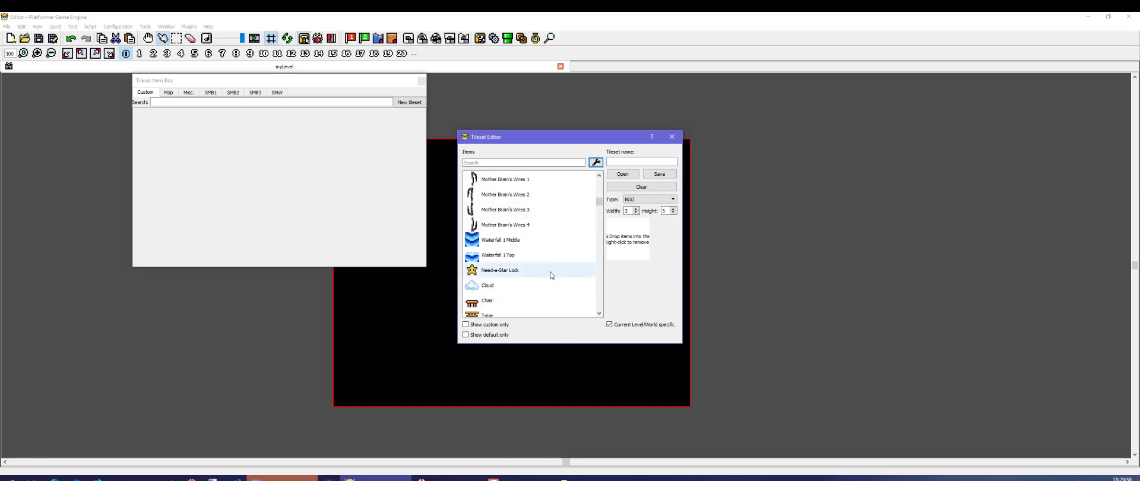
- Try the item search with "a" and the custom-only filter on the BGO list, and reset both
left_click(484, 161)
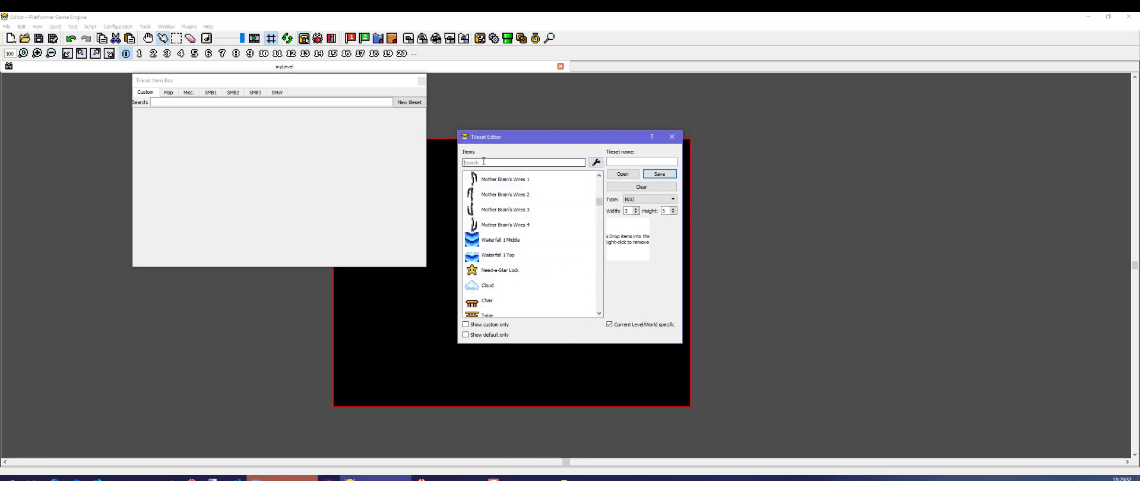
type("asd")
key("BackSpace")
key("BackSpace")
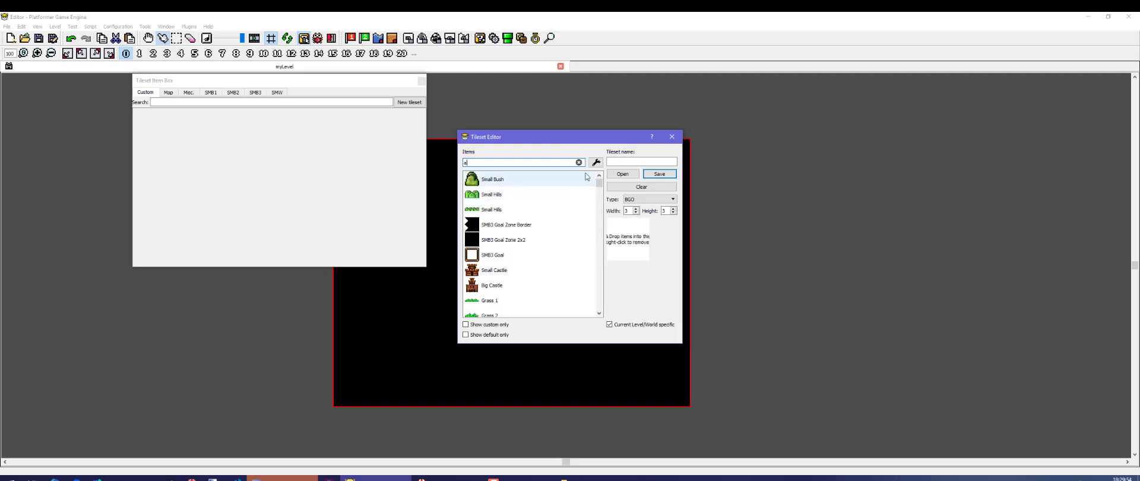
left_click(595, 162)
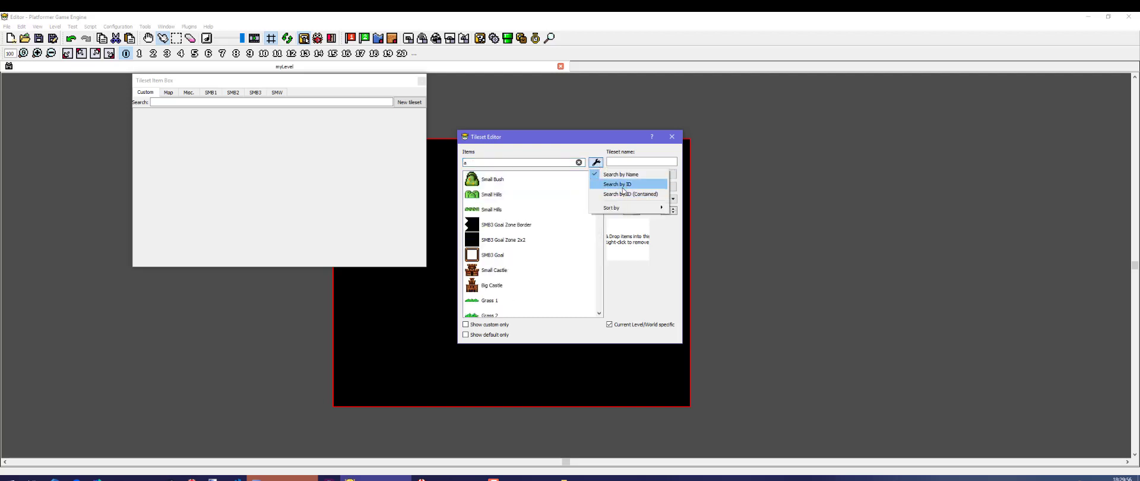
left_click(532, 324)
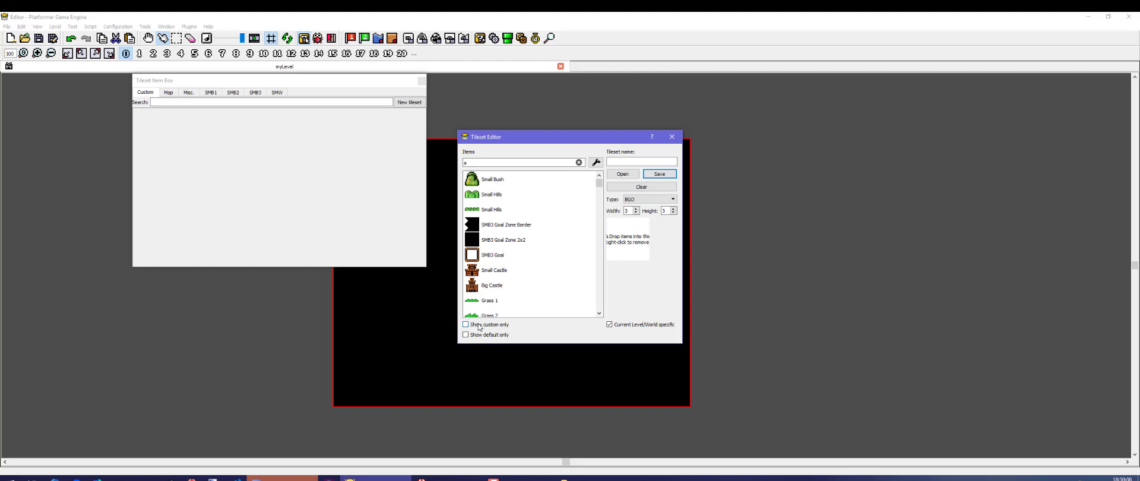
key("BackSpace")
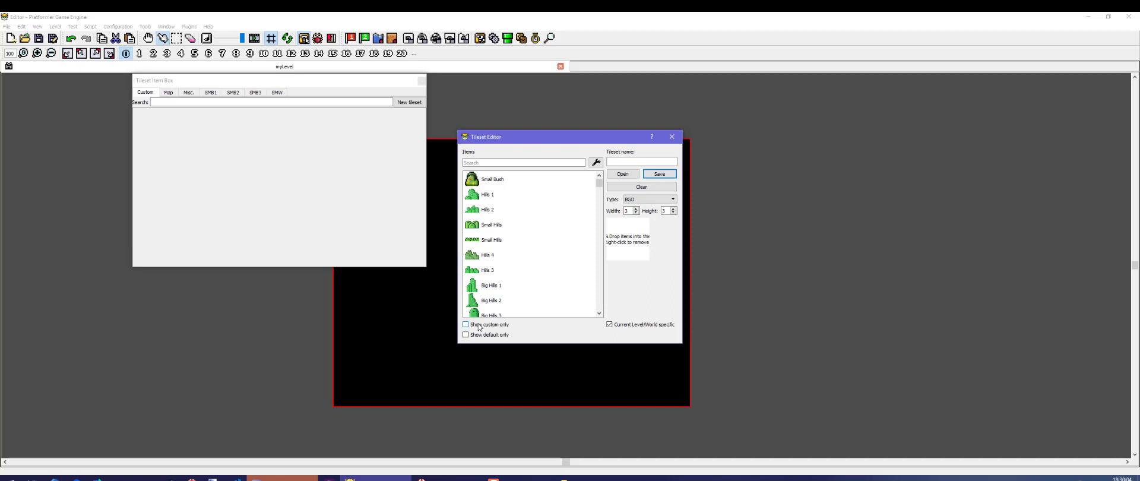
left_click(489, 325)
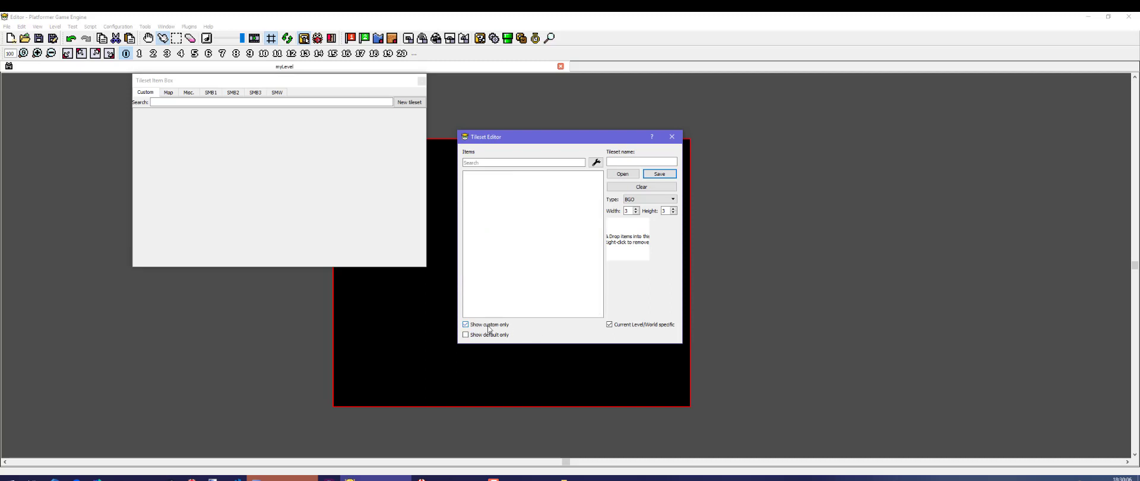
left_click(488, 325)
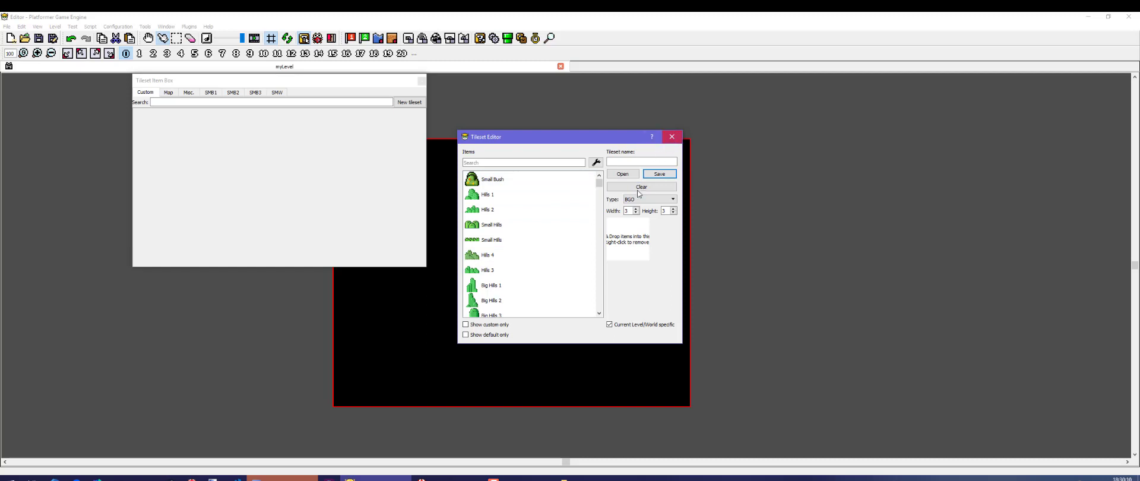
- Add Hills 2 to the top middle cell of the tileset grid and save the tileset as Bush
left_click_drag(504, 209, 630, 243)
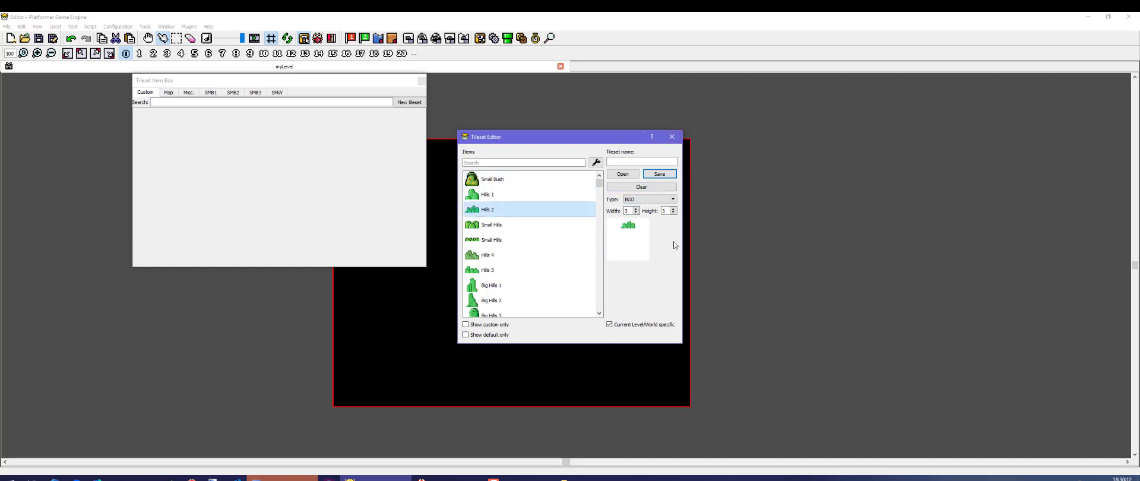
left_click(659, 174)
left_click(591, 253)
left_click(632, 162)
type("Bush")
left_click(659, 173)
left_click(558, 257)
left_click(672, 137)
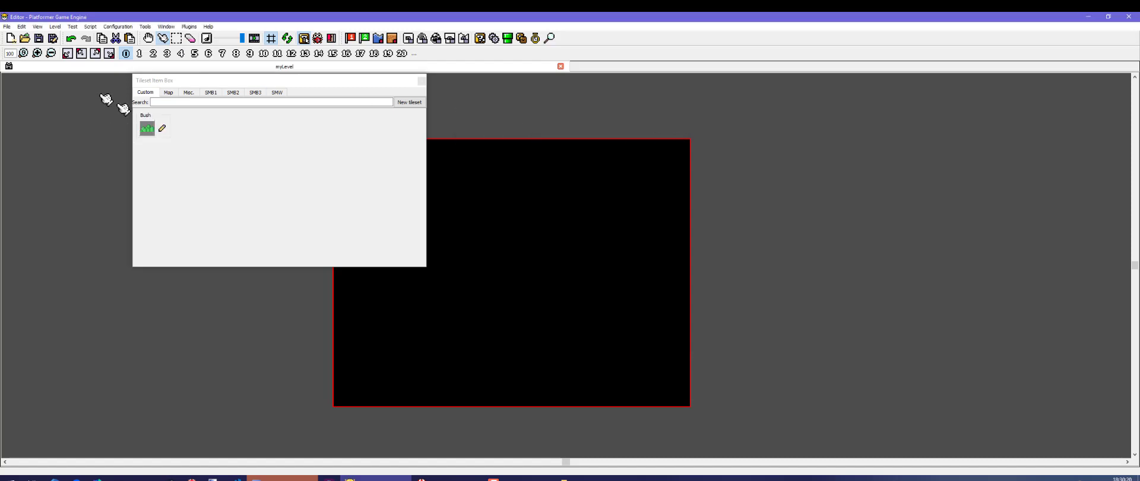
- Preview the custom Bush item over the level without placing it, and browse the SMW, Misc., Map and SMB2 tilesets
left_click(146, 128)
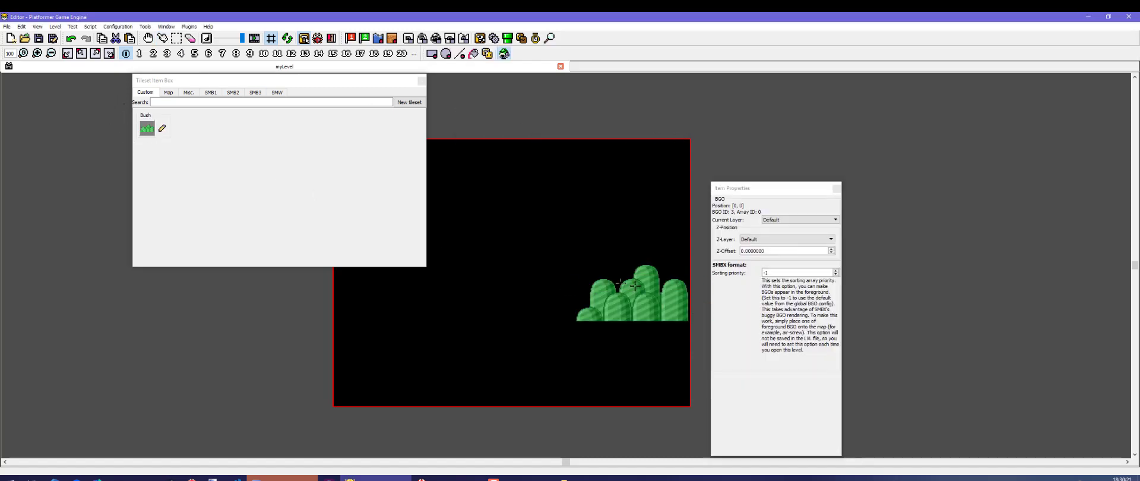
right_click(585, 315)
left_click(277, 92)
left_click(184, 92)
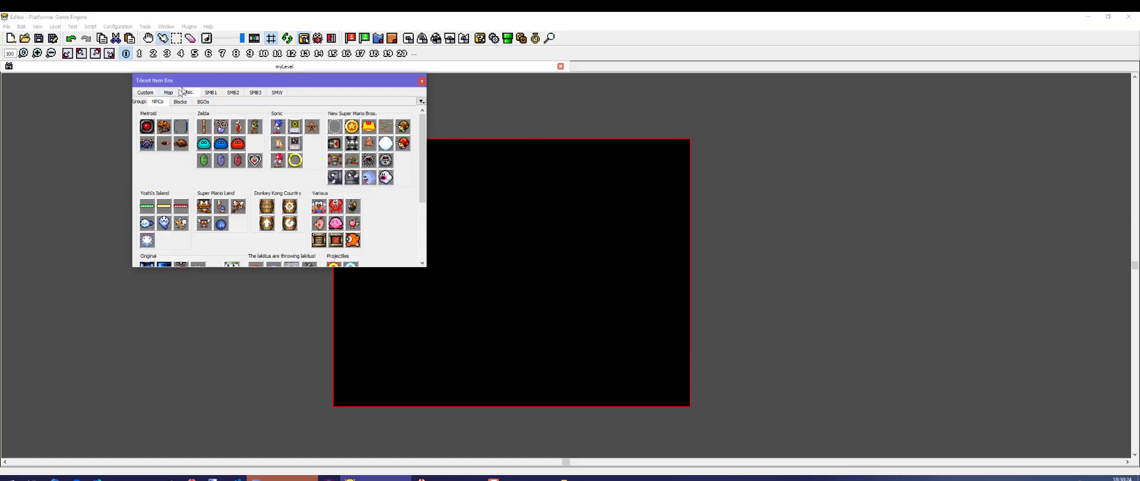
left_click(168, 92)
left_click(231, 93)
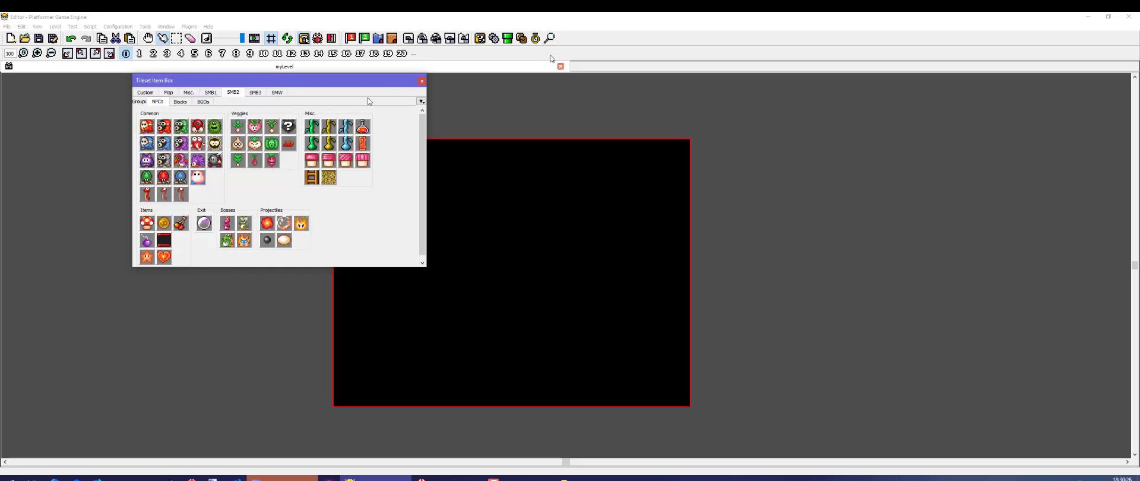
- Place the player 1 start point in the lower left part of the level section
left_click(349, 39)
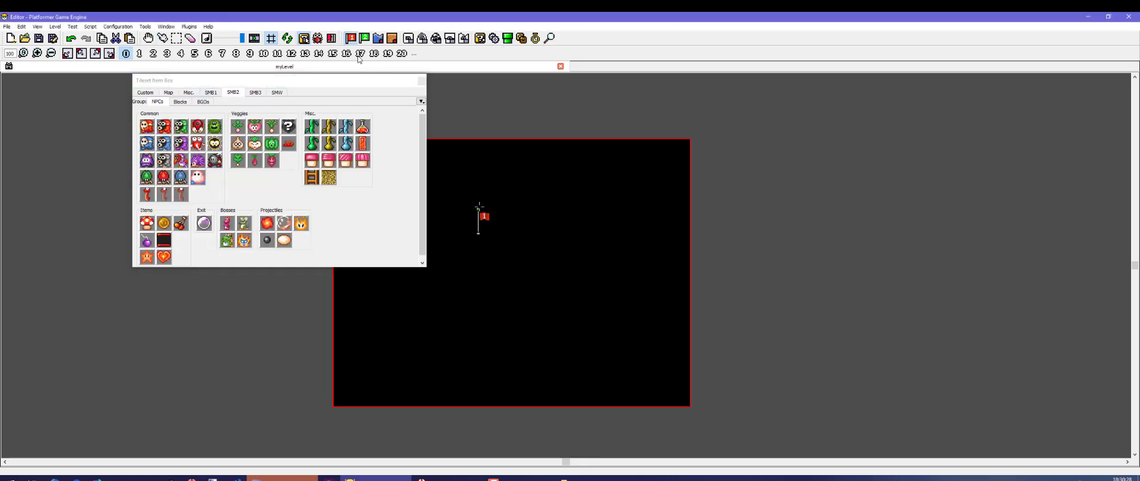
left_click(428, 333)
left_click(379, 316)
right_click(516, 338)
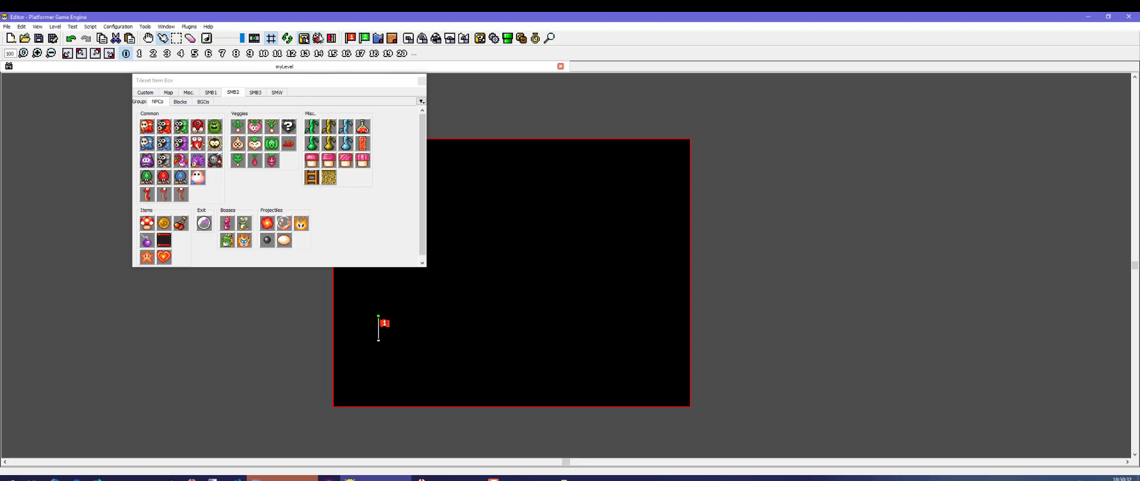
- Show the Debugger and lay a row of SMB2 Overworld grass blocks across the full width of the level's lower part
left_click(319, 38)
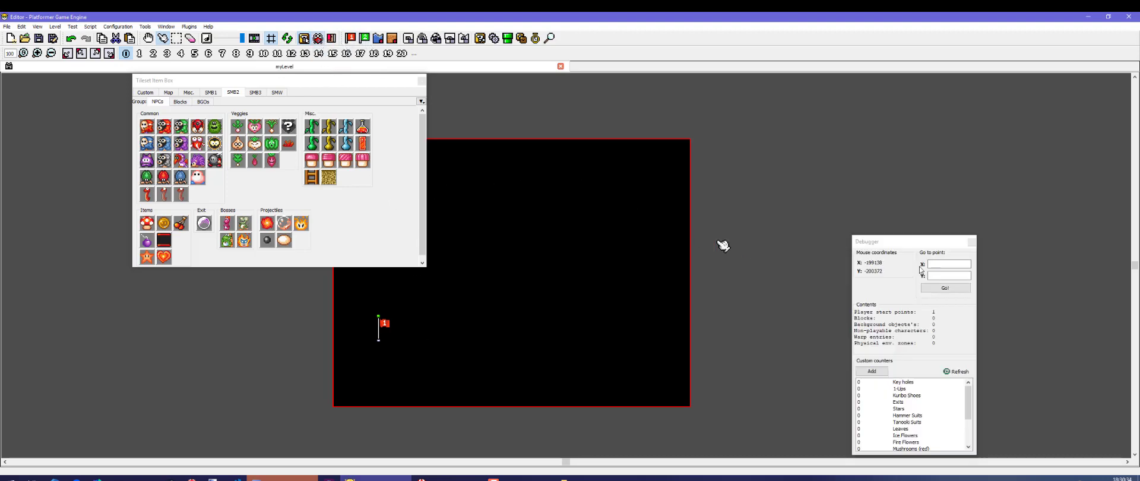
left_click(179, 102)
left_click(147, 126)
left_click_drag(341, 371, 681, 371)
right_click(681, 369)
- Fill the area beneath the grass row with SMB2 Overworld dirt blocks down to the section's lower edge
left_click(160, 162)
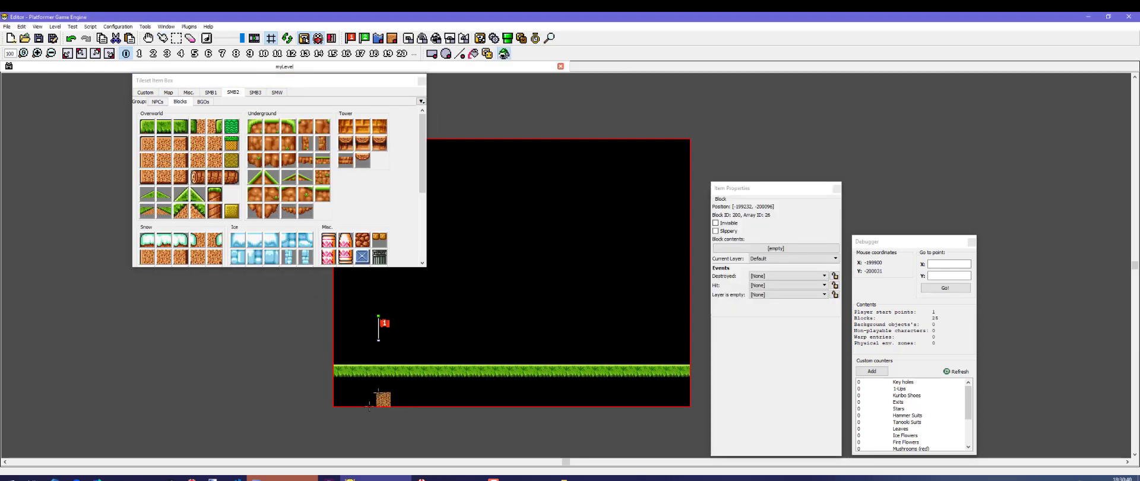
mouse_move(341, 384)
left_mouse_down()
mouse_move(683, 382)
mouse_move(454, 401)
mouse_move(344, 390)
mouse_move(702, 412)
left_mouse_up()
right_click(682, 439)
key("Delete")
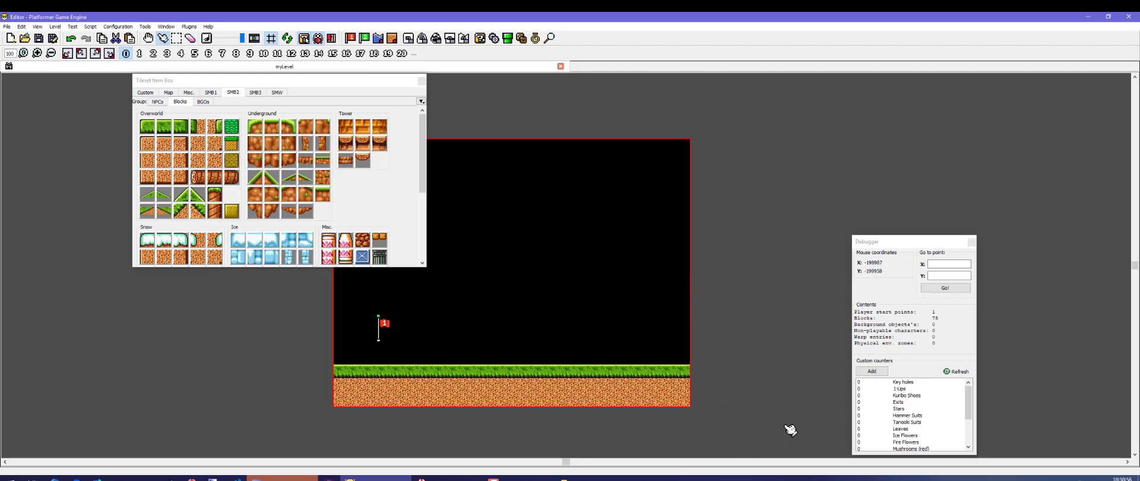
- Draw a physical environment zone over the whole lower part of the level, extending past both sides, and erase it
left_click(379, 38)
left_click_drag(775, 250, 219, 412)
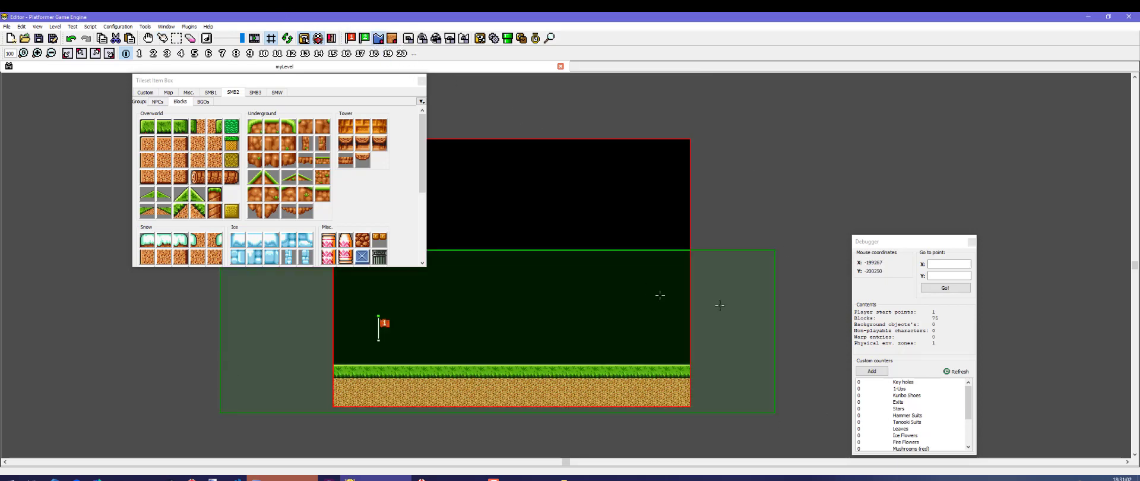
key("e")
left_click(742, 389)
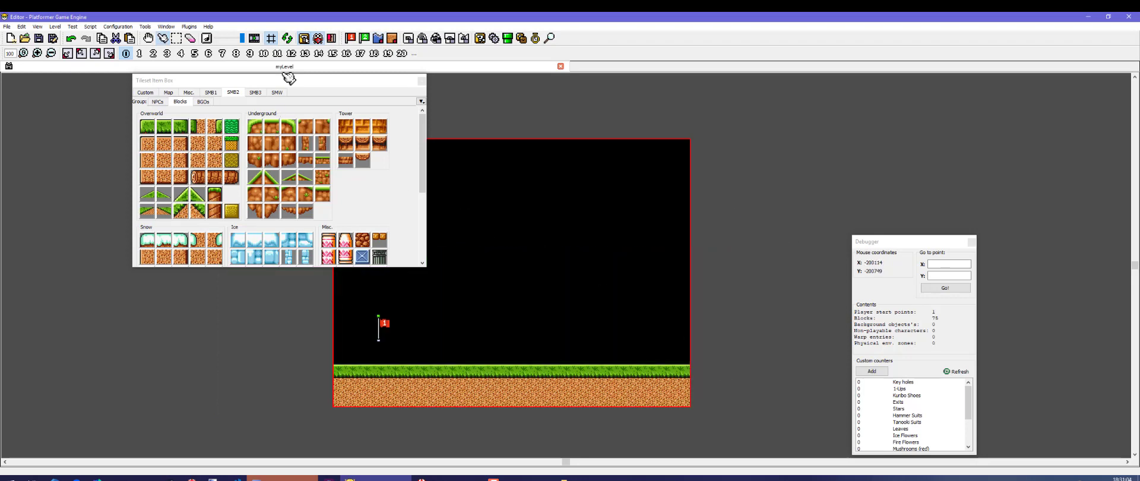
- Draw a smaller physical environment zone above the ground, overlapping the section's right edge
left_click(378, 38)
left_click_drag(775, 207, 504, 334)
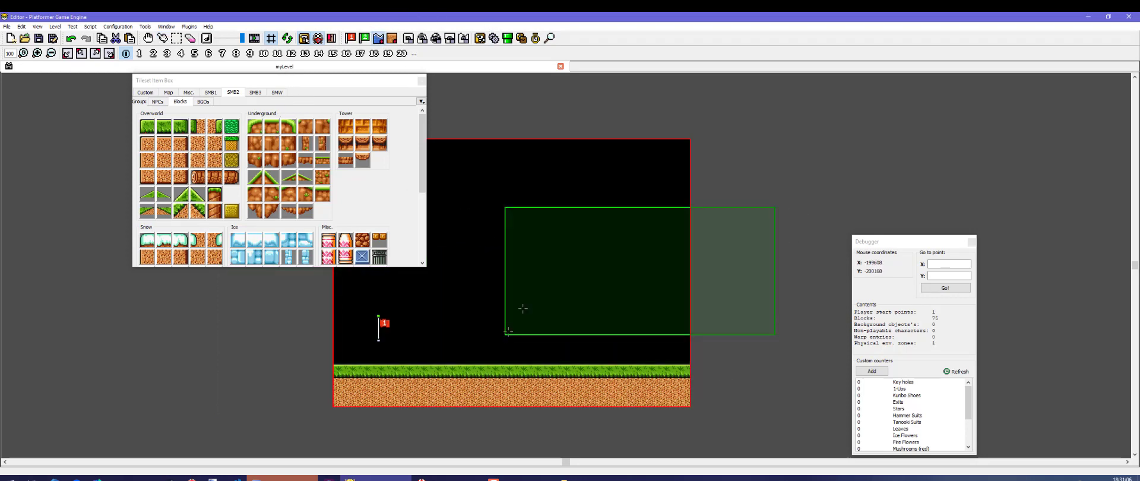
- Erase the physical environment zones above the ground and return to selecting objects
left_click(351, 38)
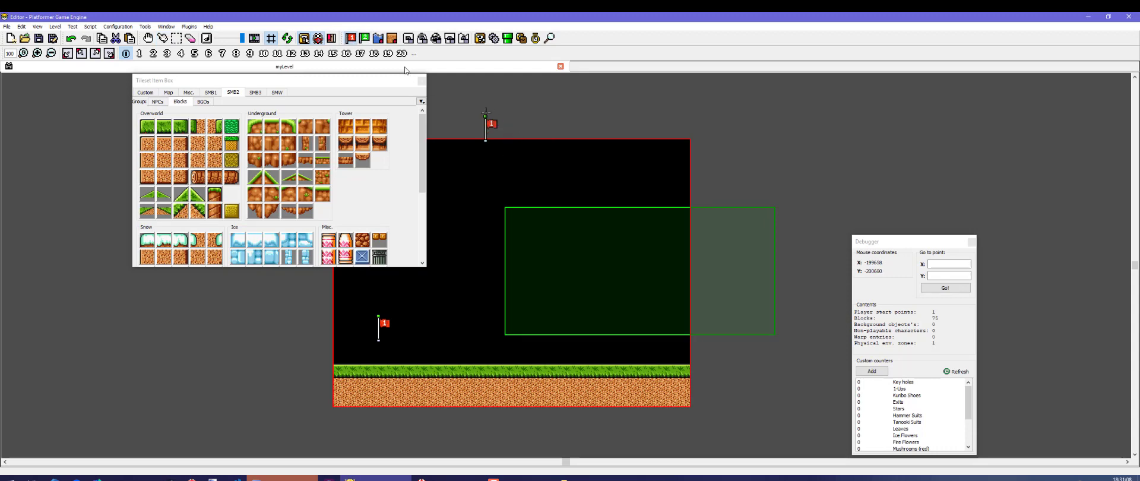
right_click(526, 106)
left_click(377, 40)
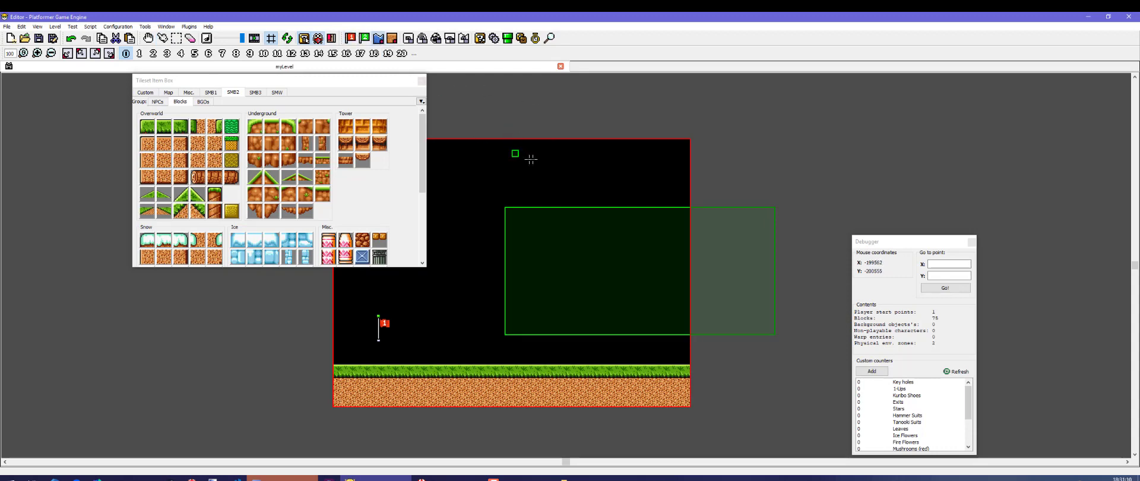
key("e")
left_click_drag(475, 102, 749, 321)
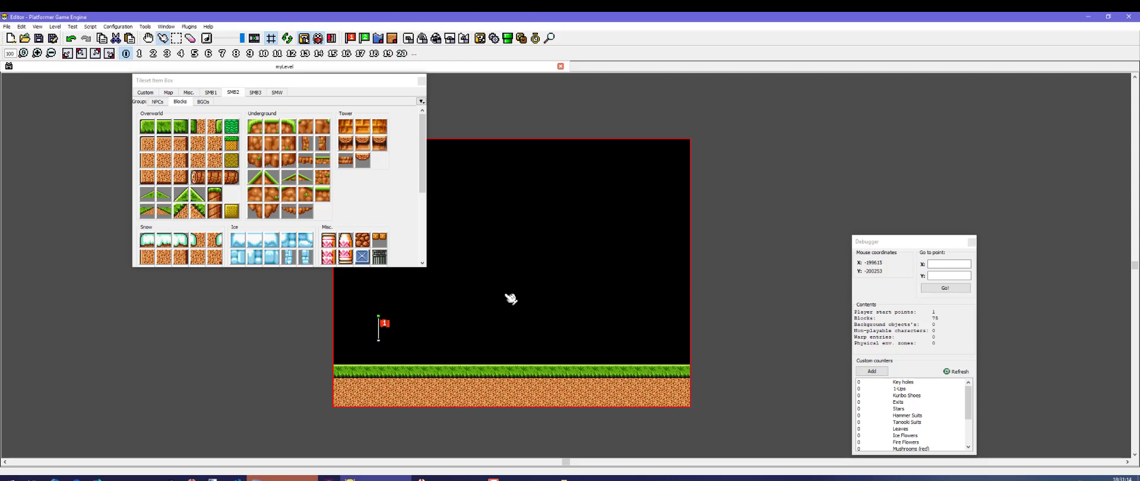
right_click(600, 166)
left_click(469, 121)
- Show the Section Settings and give section 0 the SMB3 Hills background image
left_click(493, 38)
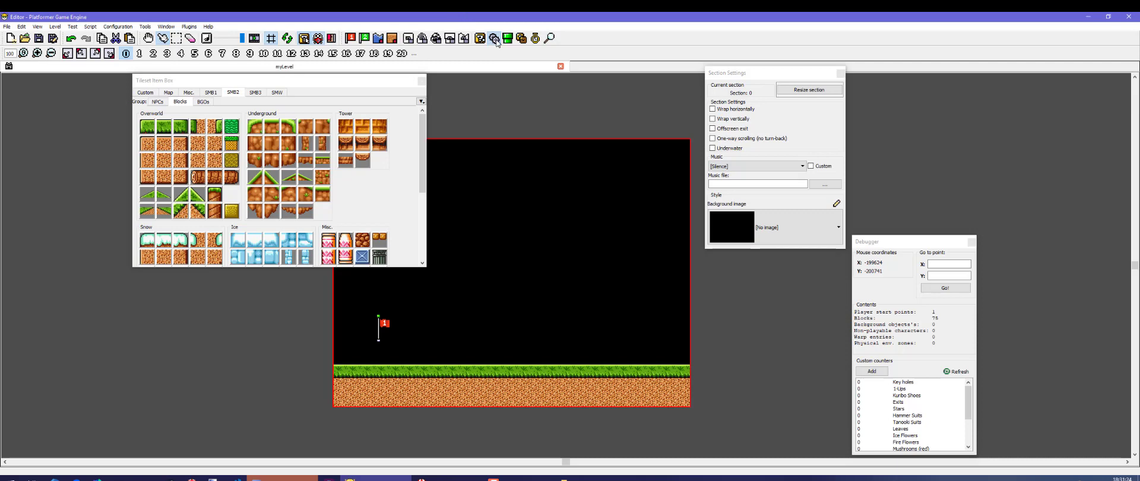
left_click(733, 228)
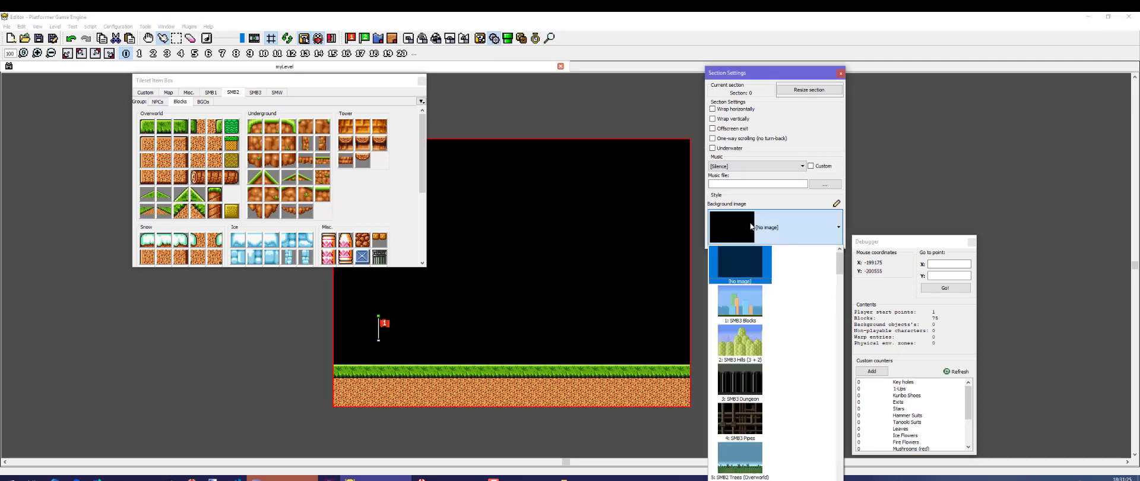
left_click(744, 350)
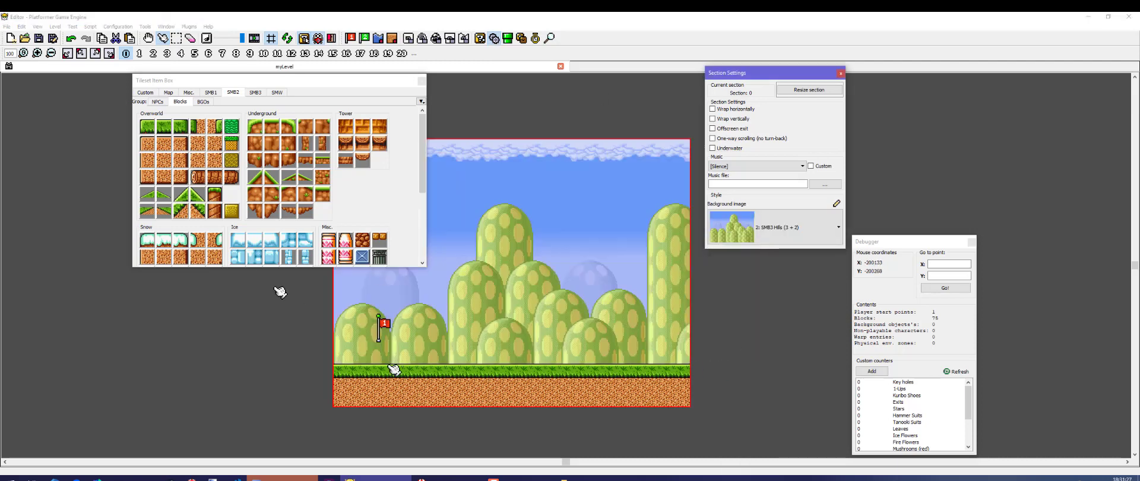
- Try the SMB3 Pipes, SMB3 Dungeon 2 and SMW Hills background images on the section
left_click(801, 218)
left_click(744, 408)
left_click(749, 232)
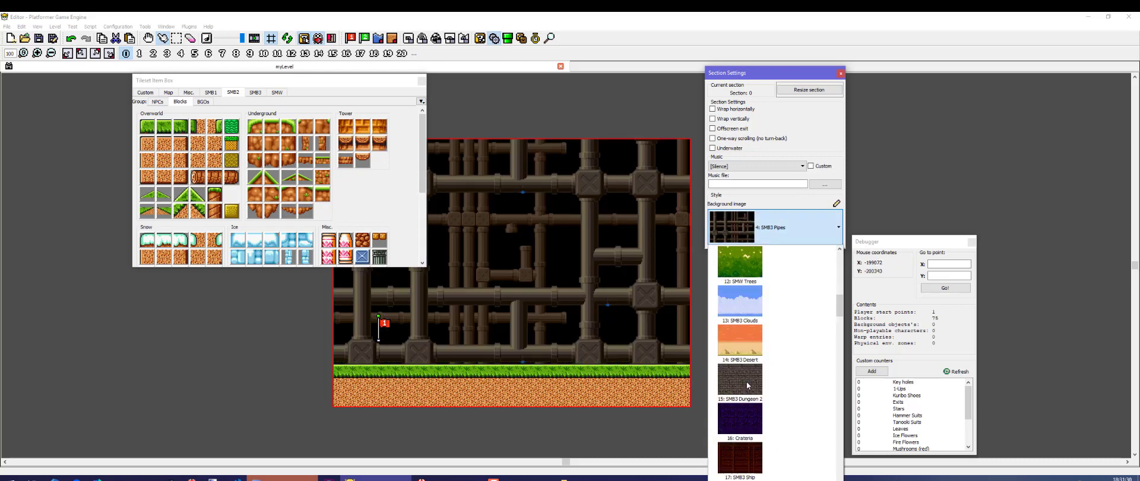
scroll(746, 385, "down", 3)
left_click(746, 381)
left_click(741, 231)
scroll(733, 332, "up", 5)
left_click(736, 354)
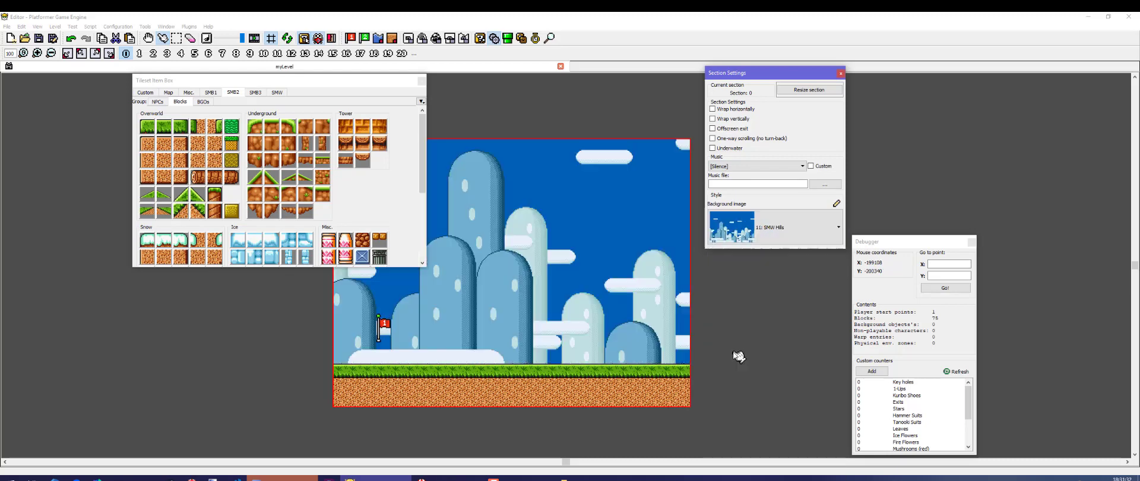
- Check the custom music file selection without choosing a file, and set the section's music to SMW Athletic
left_click(825, 184)
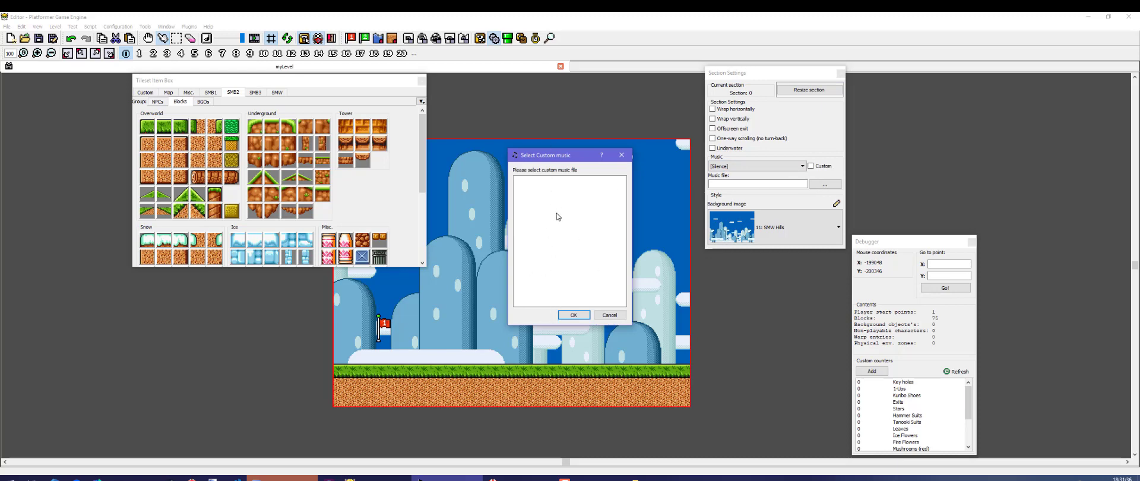
left_click(607, 322)
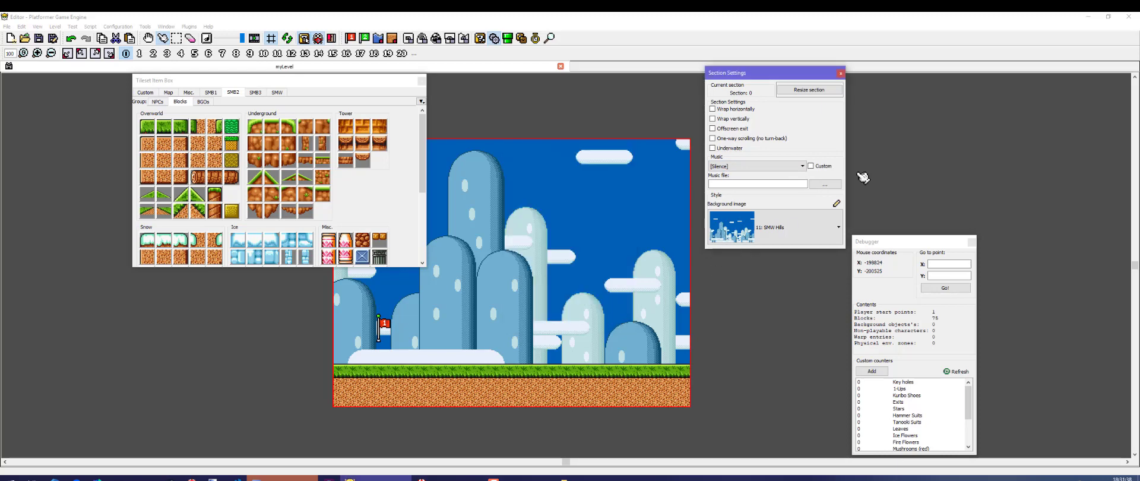
left_click(811, 166)
left_click(811, 166)
left_click(789, 166)
scroll(757, 332, "down", 2)
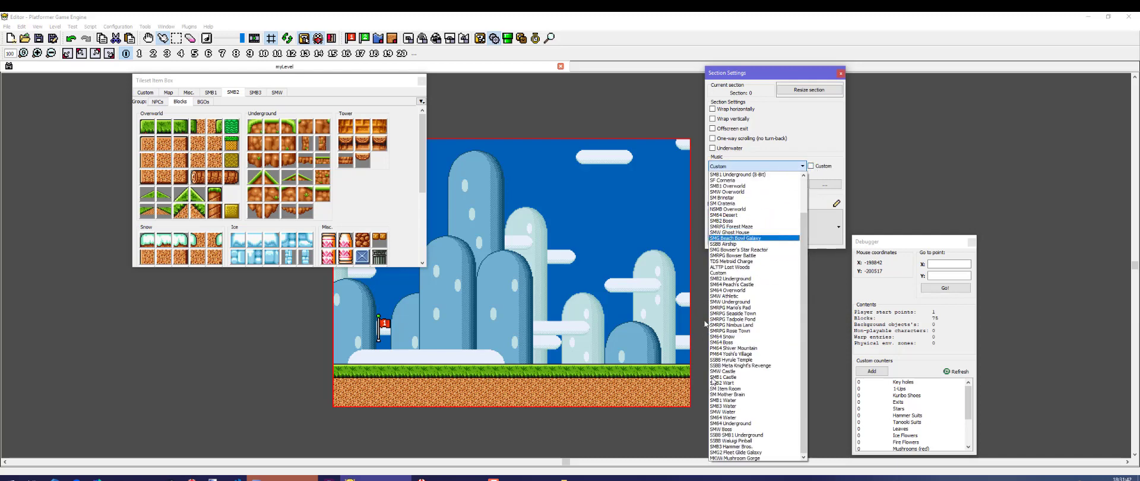
left_click(742, 296)
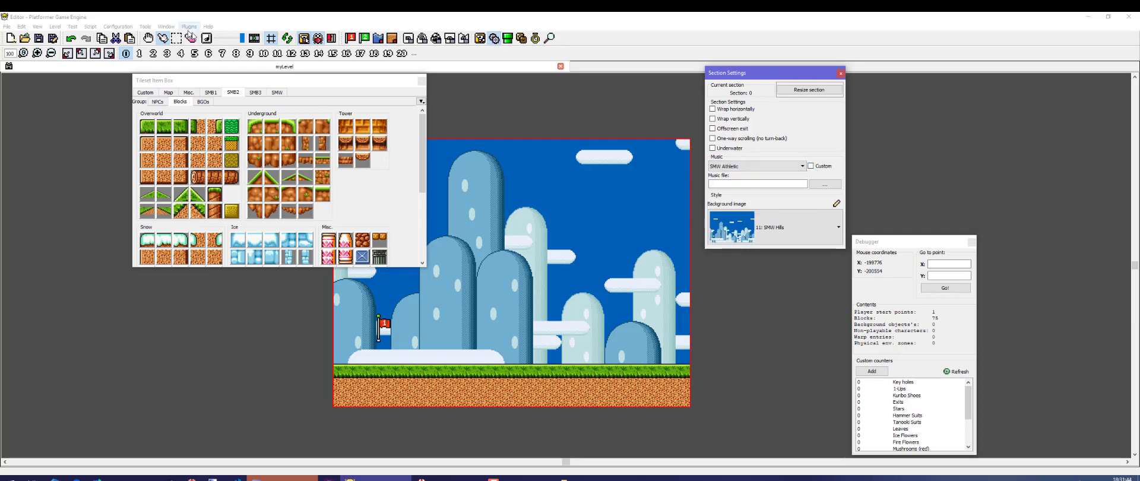
left_click(208, 39)
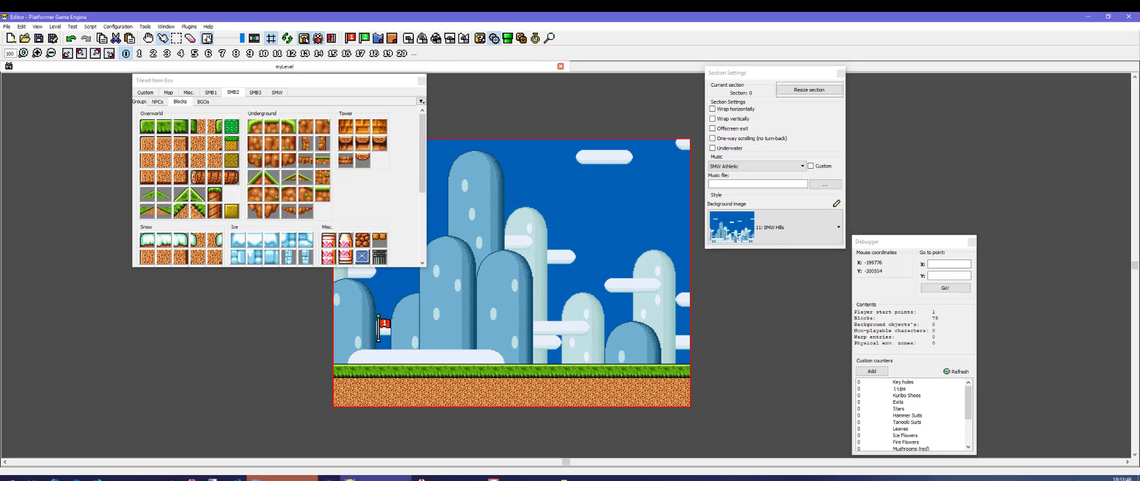
- Set the section's background image to SMB3 Hills and its music to [Silence]
left_click(739, 230)
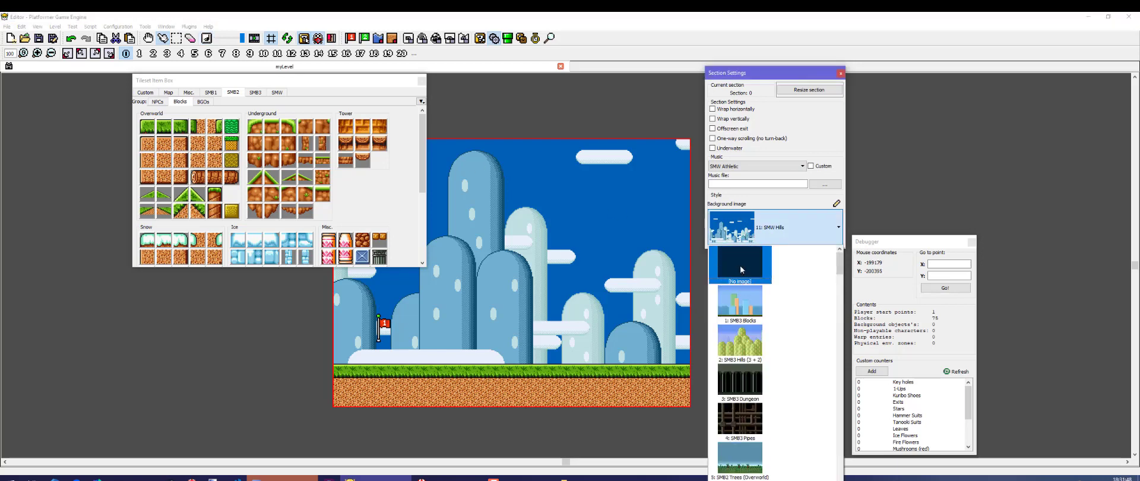
left_click(740, 267)
left_click(742, 228)
left_click(739, 342)
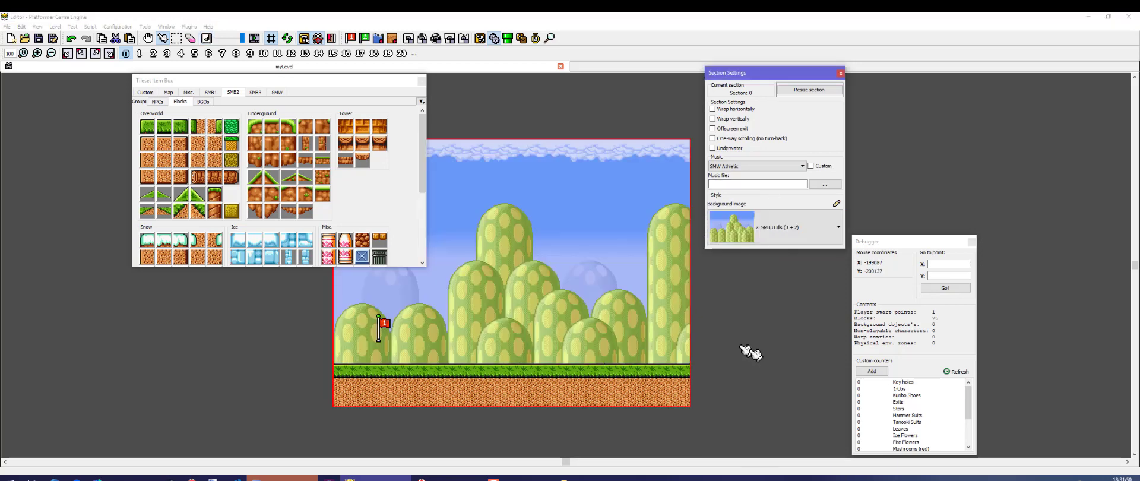
left_click(774, 166)
scroll(754, 237, "up", 2)
left_click(733, 173)
- Resize the section by extending its right edge to make it almost twice as wide
left_click(808, 90)
left_click_drag(759, 343, 1016, 351)
key("Return")
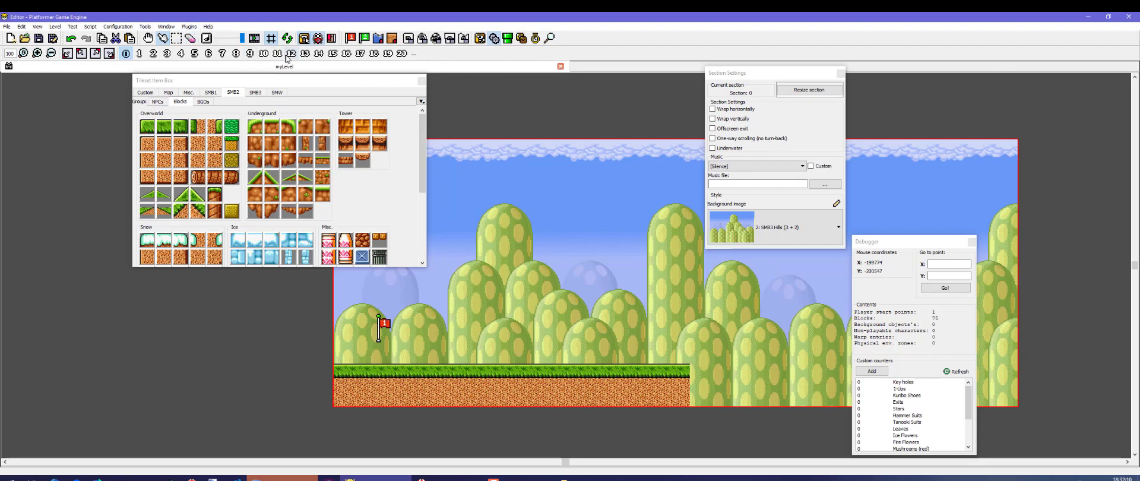
- Add a warp and place its entrance and exit close together above the grass, to the right of the player start
left_click(508, 39)
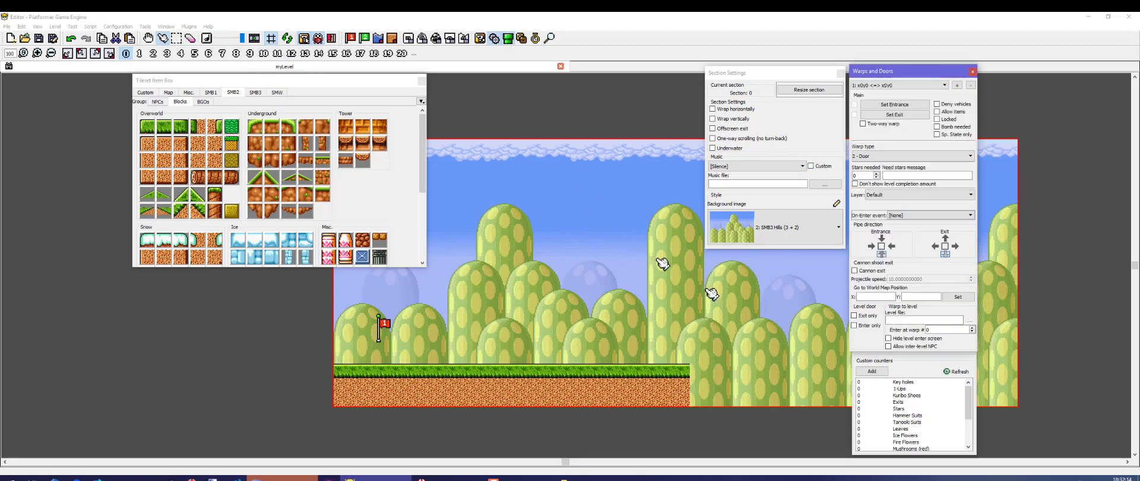
left_click(957, 85)
left_click(894, 104)
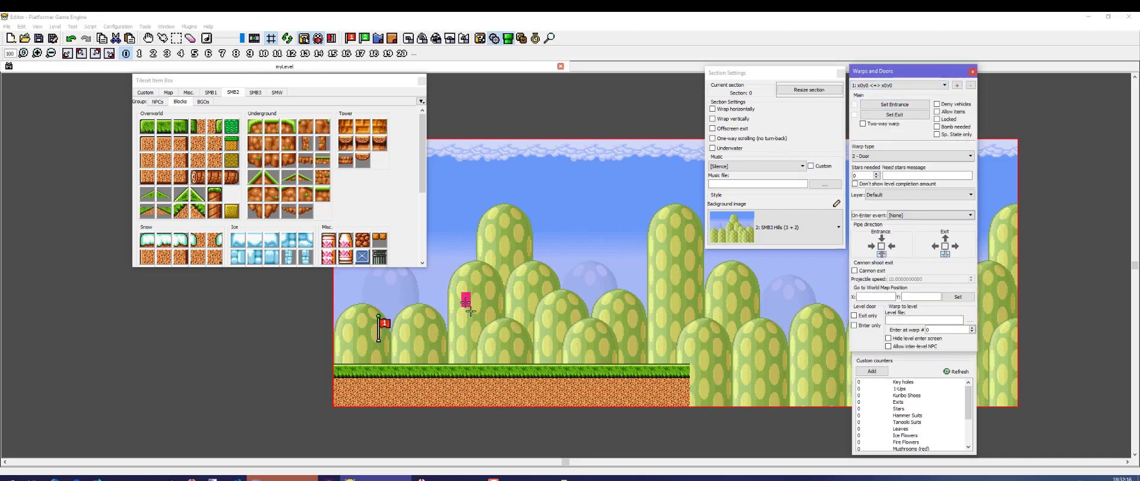
left_click(469, 313)
left_click(894, 115)
left_click(512, 322)
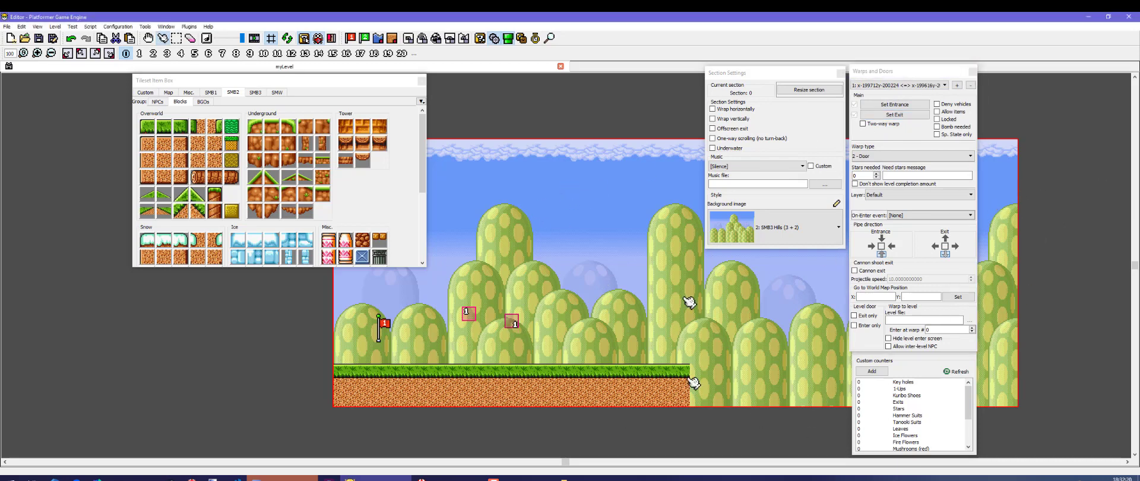
- Try the Pipe warp type on the new warp and switch it back to Door
left_click(870, 156)
left_click(867, 170)
left_click(872, 156)
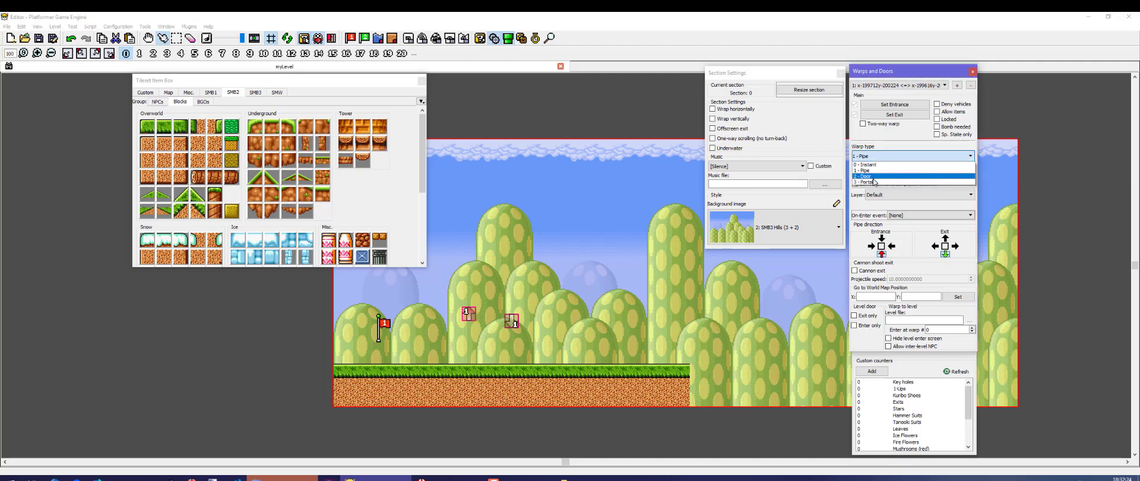
left_click(872, 176)
left_click(872, 156)
left_click(870, 177)
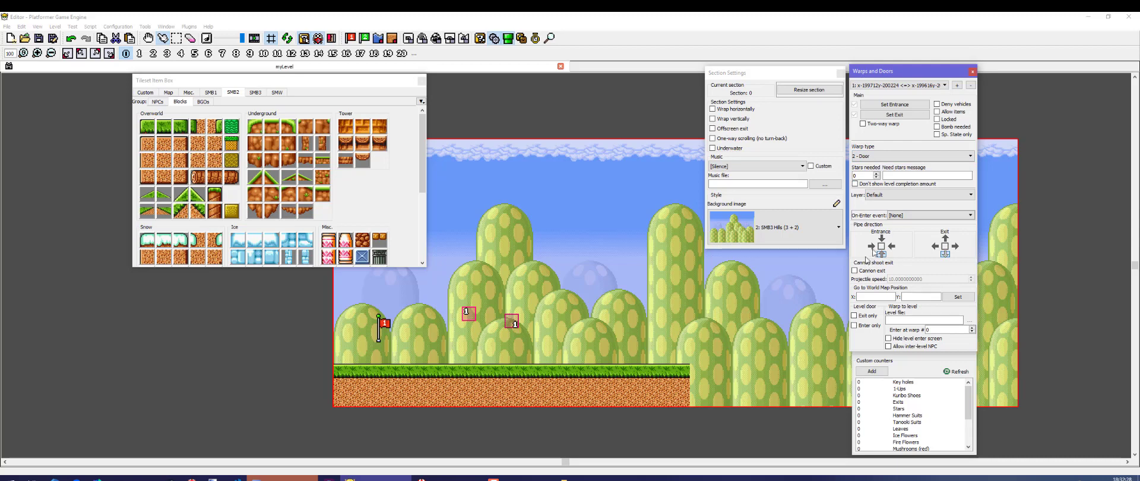
- Set the warp type to Pipe, with the entrance direction down and the exit direction right
left_click(878, 156)
left_click(878, 170)
left_click(881, 237)
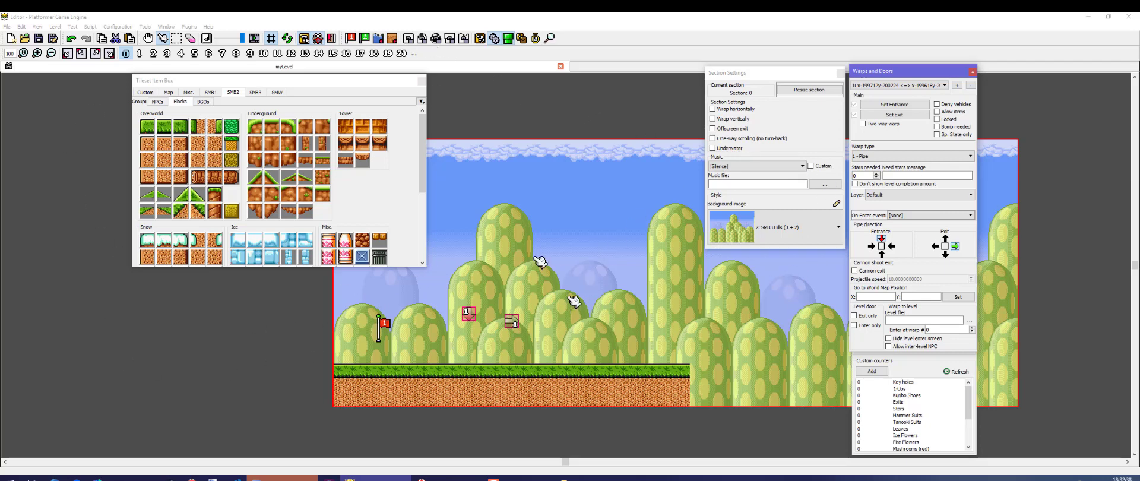
- Show the Layers, add a layer named New Layer 1 and assign all grass and dirt blocks to it
left_click(520, 39)
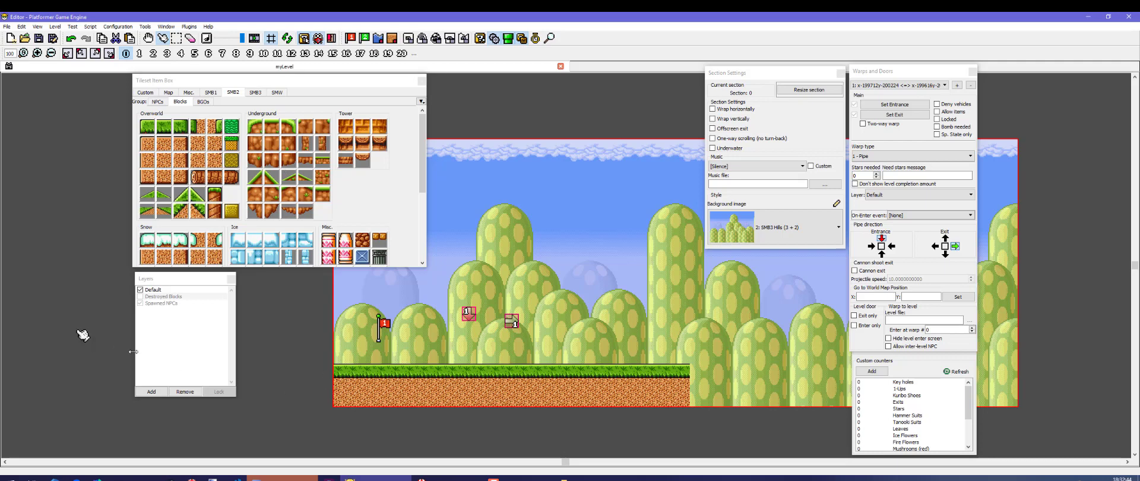
left_click(152, 392)
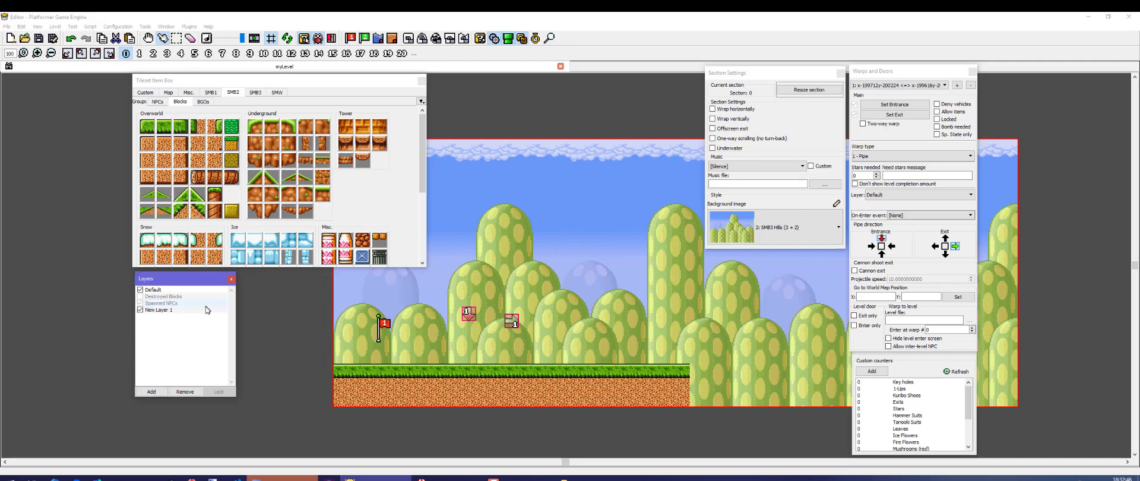
left_click_drag(308, 436, 677, 377)
right_click(668, 376)
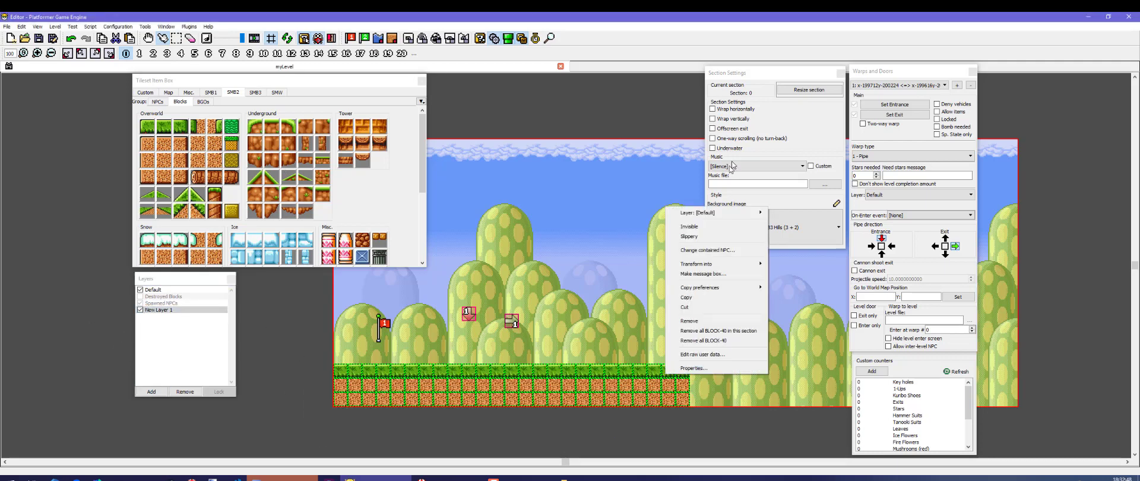
mouse_move(718, 212)
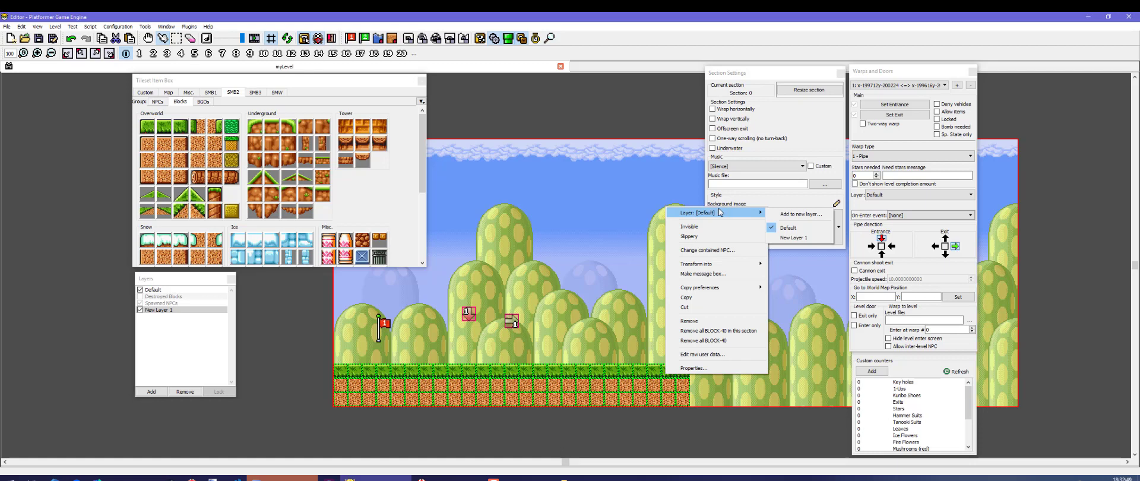
left_click(818, 238)
- Toggle the visibility of New Layer 1 to hide its ground blocks and show them again
left_click(142, 311)
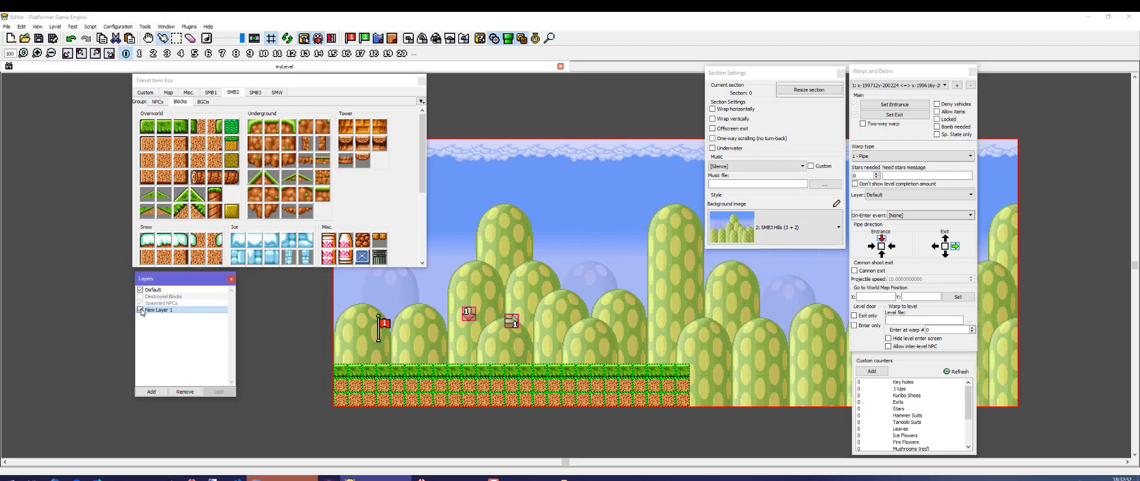
left_click(140, 309)
left_click(140, 309)
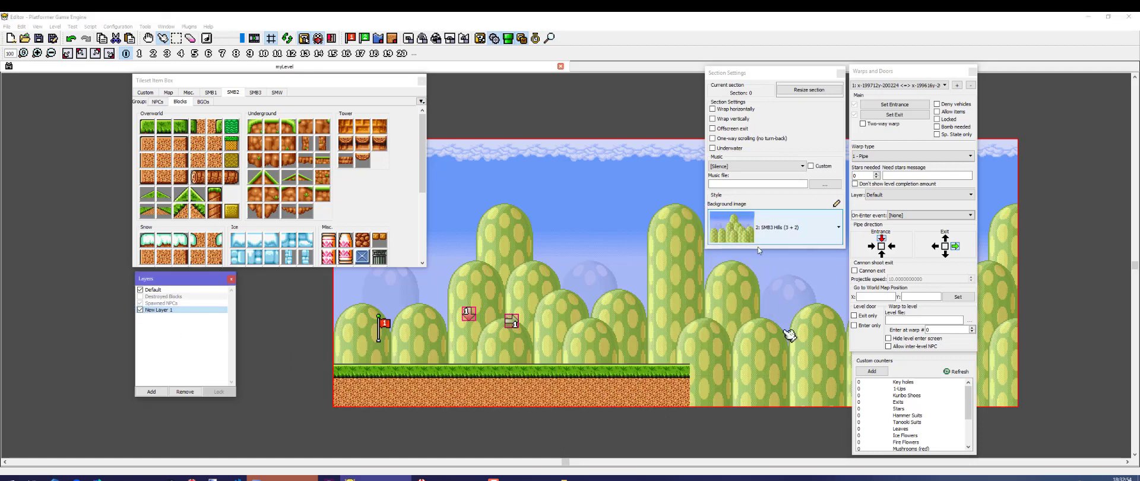
- Show the Classic Events and examine the layer visibility, layer movement and autoscroll options of the P Switch - Start event
left_click(535, 38)
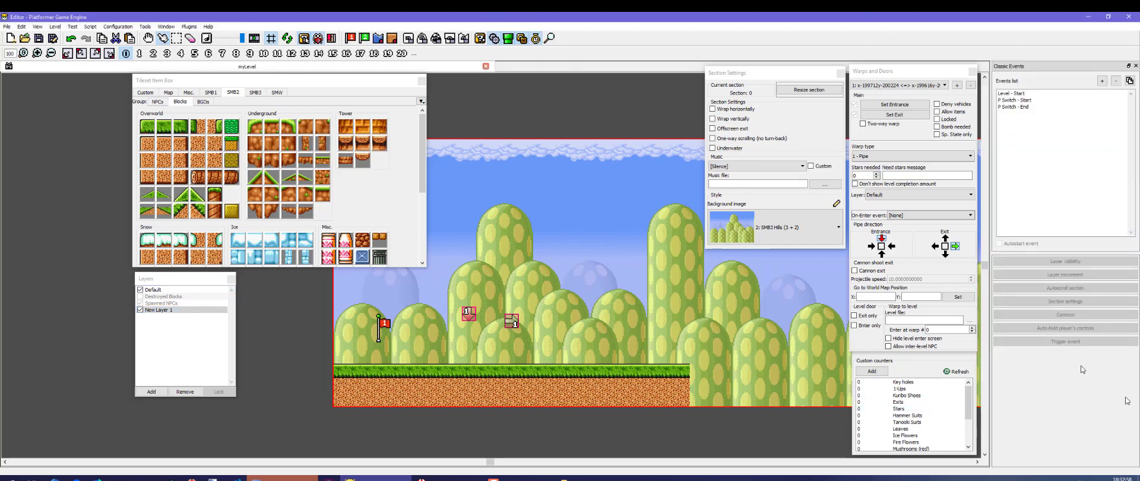
left_click(1016, 99)
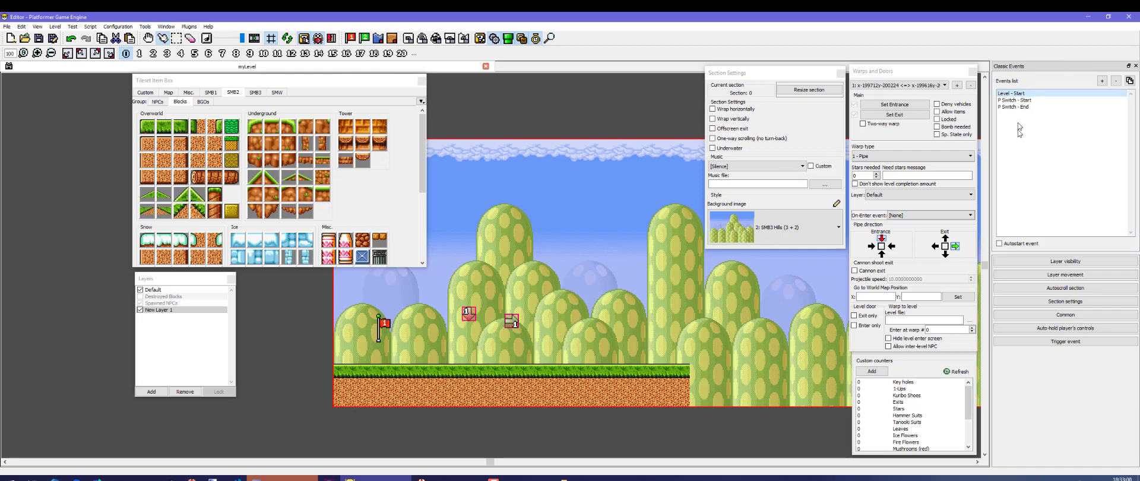
left_click(1057, 261)
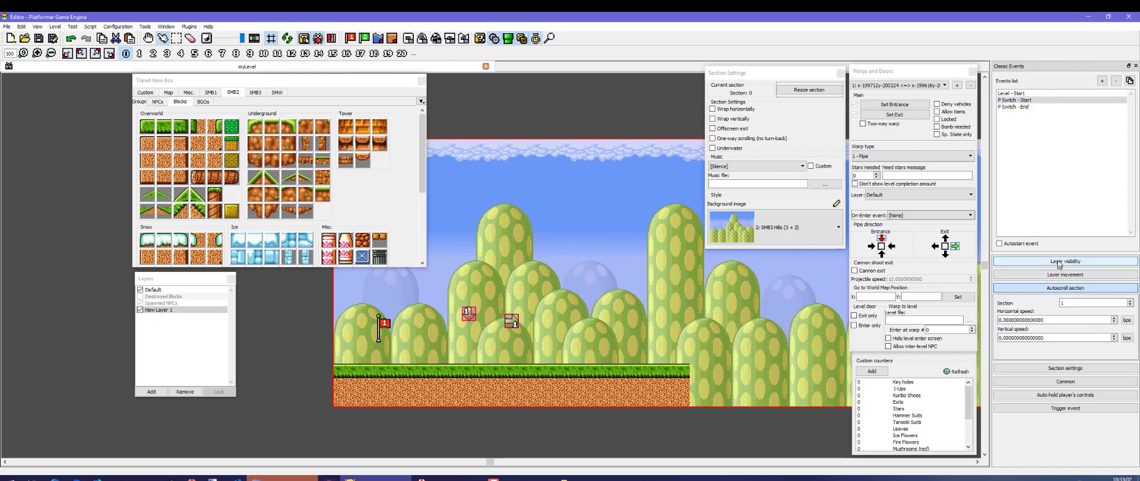
left_click(1060, 261)
left_click(1065, 288)
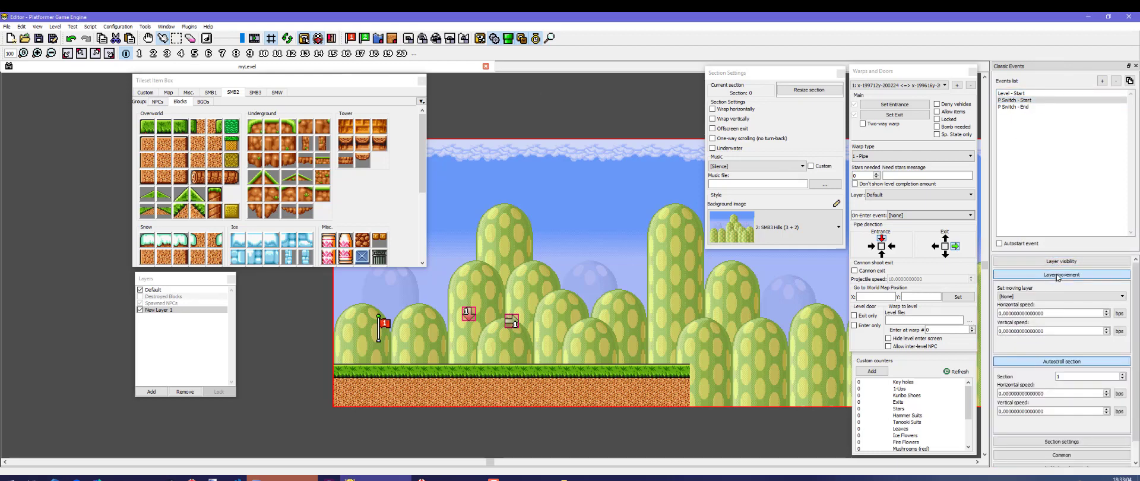
scroll(1056, 318, "down", 1)
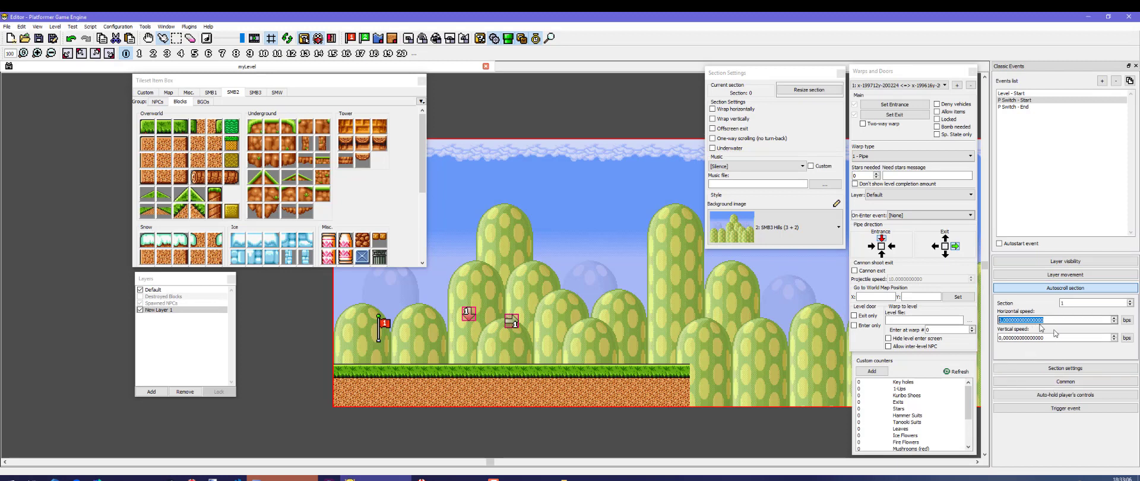
left_click(1061, 288)
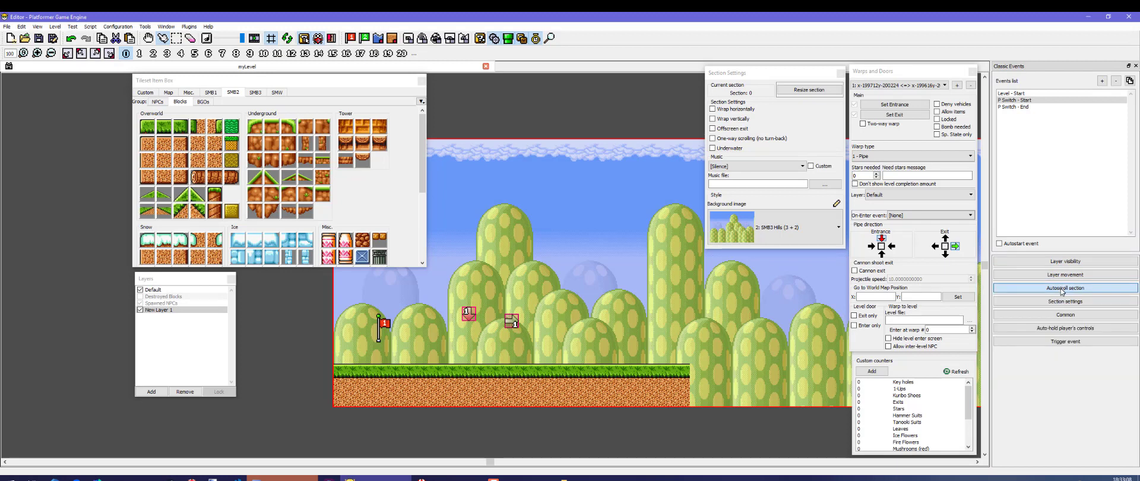
left_click(1061, 289)
left_click(1061, 288)
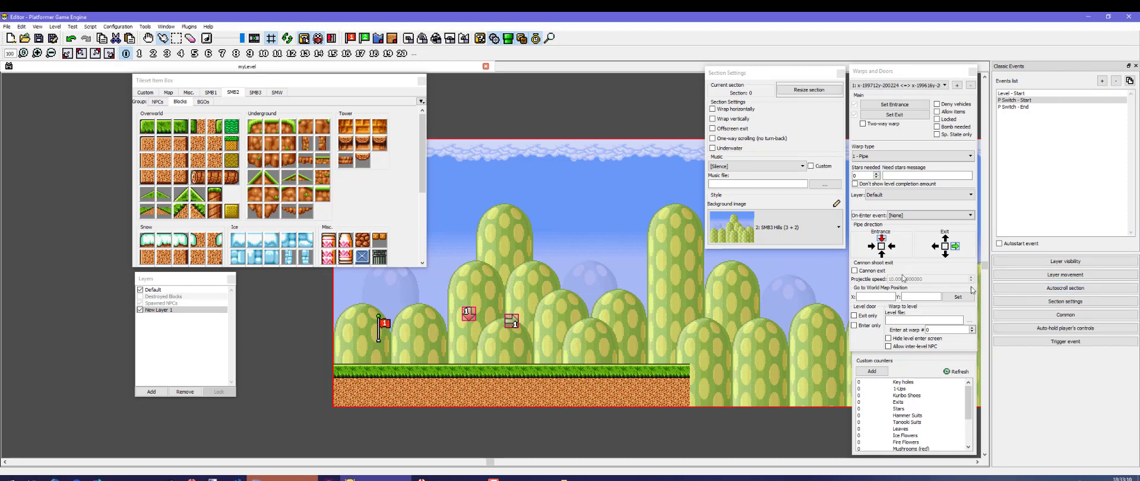
- Examine the section at different magnifications, zooming the level in and out and panning across it horizontally
left_click_drag(772, 425, 706, 447)
scroll(523, 253, "right", 4)
scroll(547, 264, "left", 2)
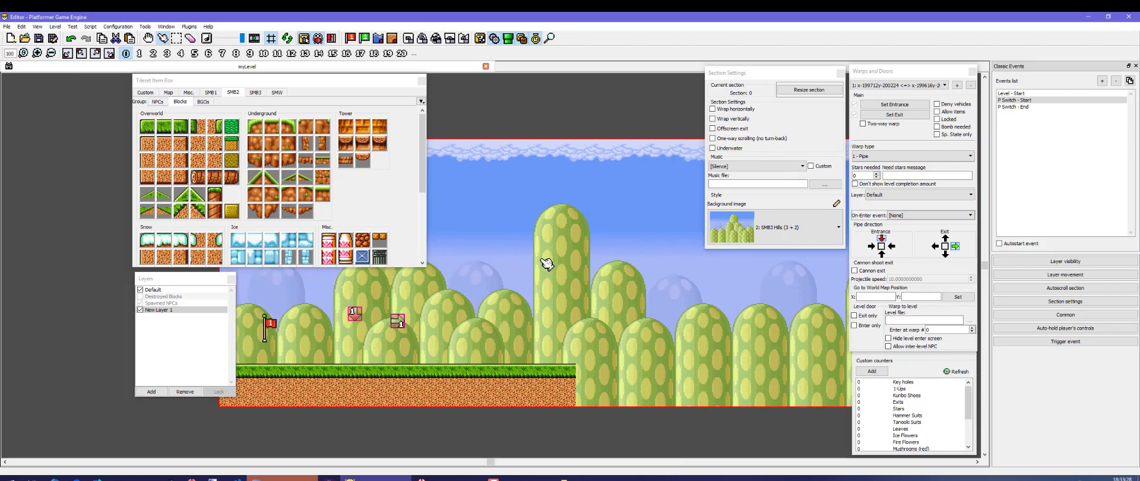
scroll(547, 264, "down", 2)
scroll(564, 323, "down", 5, "ctrl")
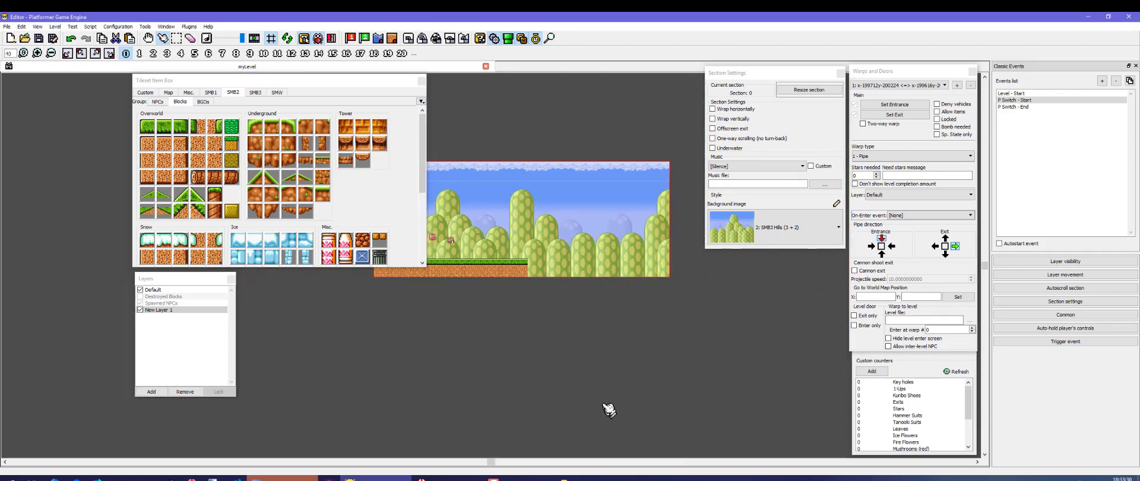
scroll(529, 300, "up", 4, "ctrl")
scroll(534, 362, "up", 4, "ctrl")
scroll(565, 426, "down", 6, "ctrl")
scroll(531, 369, "up", 9, "ctrl")
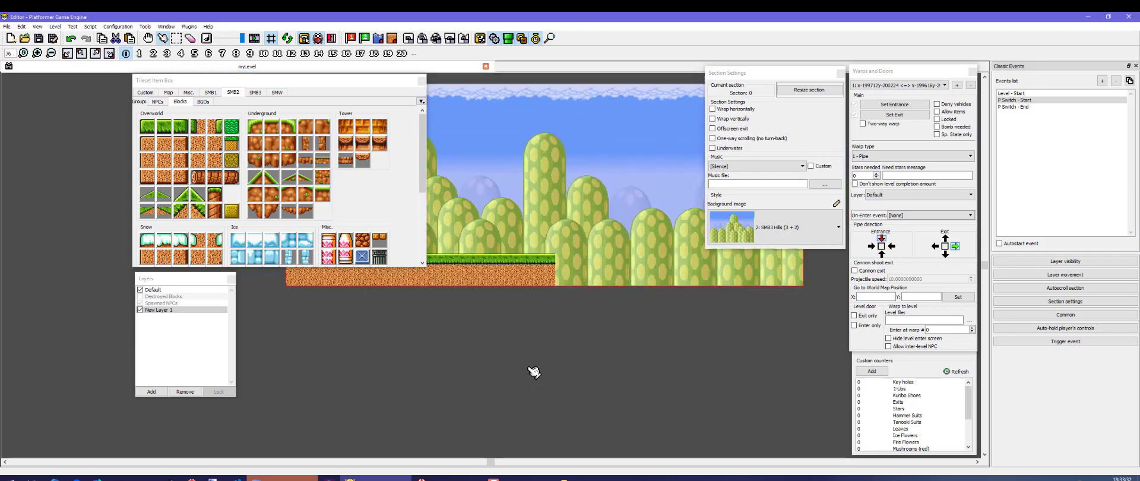
scroll(570, 395, "down", 7, "ctrl")
scroll(588, 409, "up", 5, "ctrl")
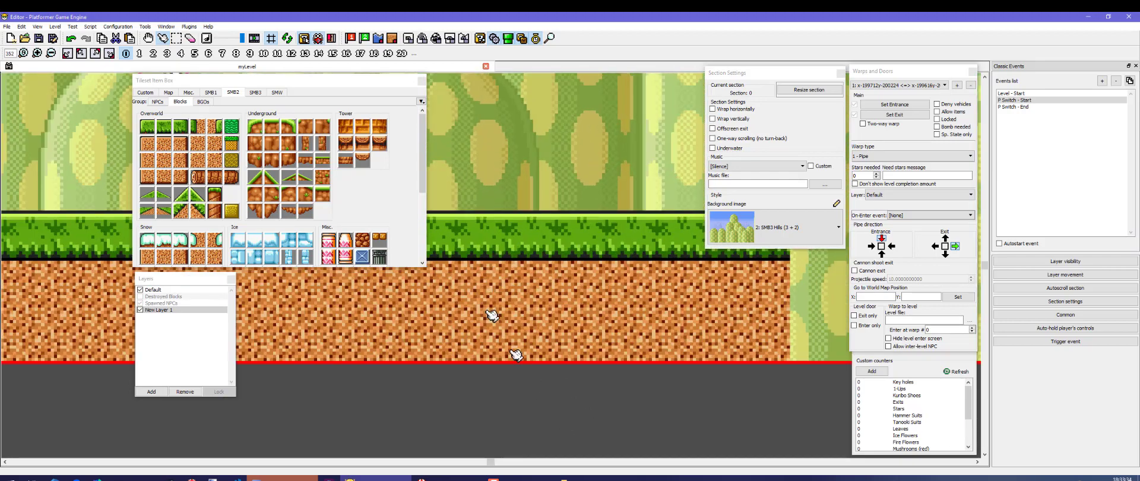
scroll(585, 368, "down", 3, "ctrl")
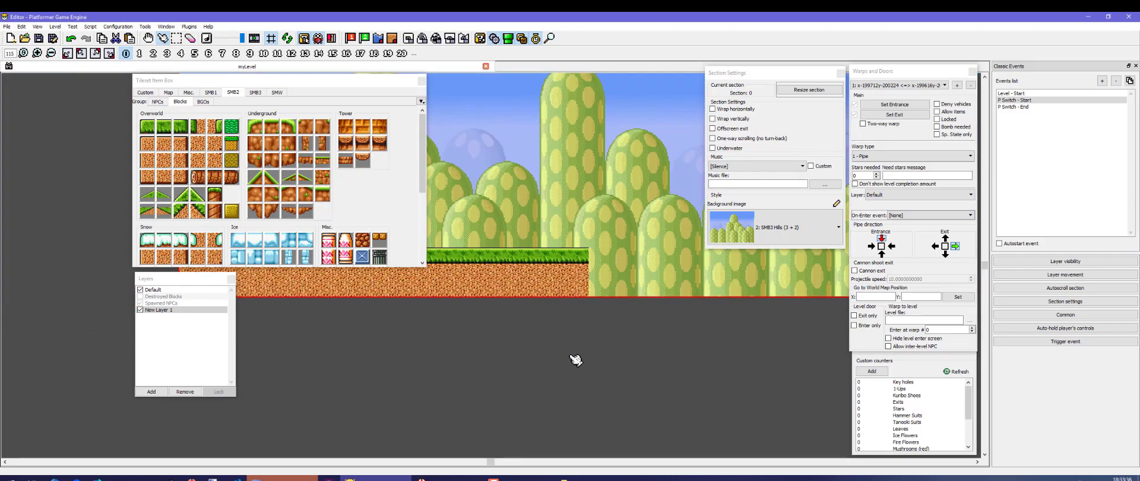
scroll(575, 359, "down", 3, "ctrl")
scroll(575, 360, "up", 3, "ctrl")
scroll(558, 358, "down", 2, "ctrl")
scroll(554, 357, "up", 2, "ctrl")
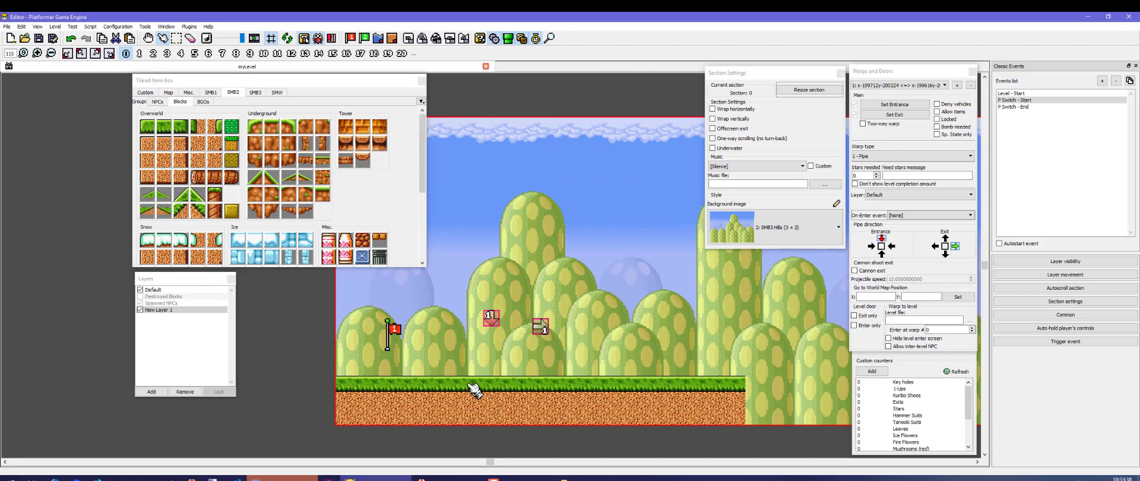
scroll(475, 389, "right", 1, "shift")
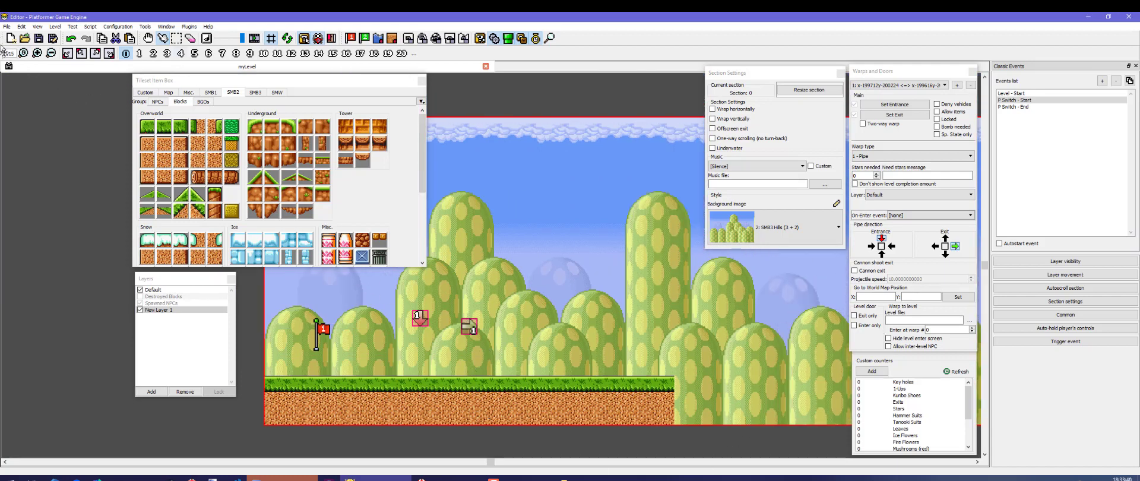
- Reset the zoom to 100 and jump the view to the different corners of the section
left_click(25, 53)
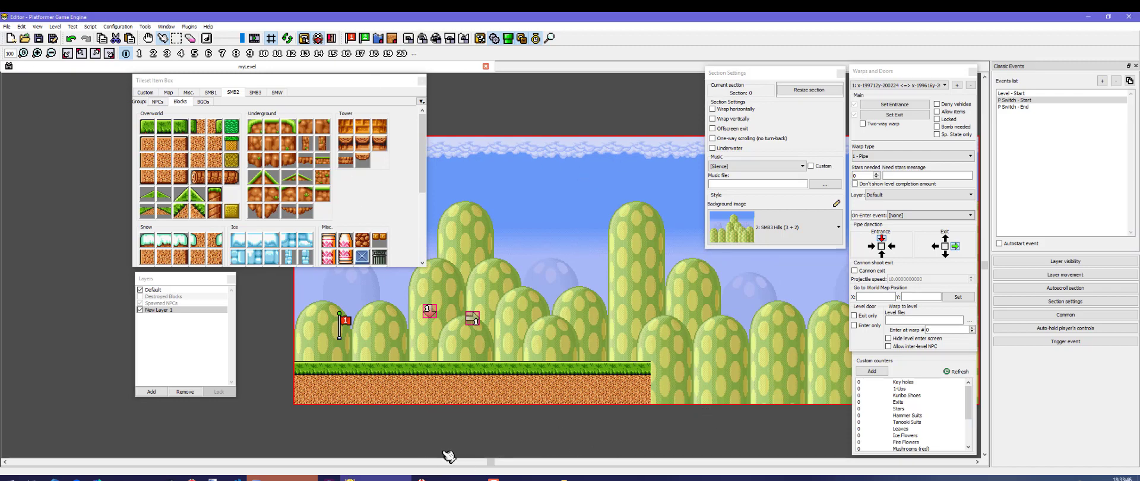
left_click(68, 54)
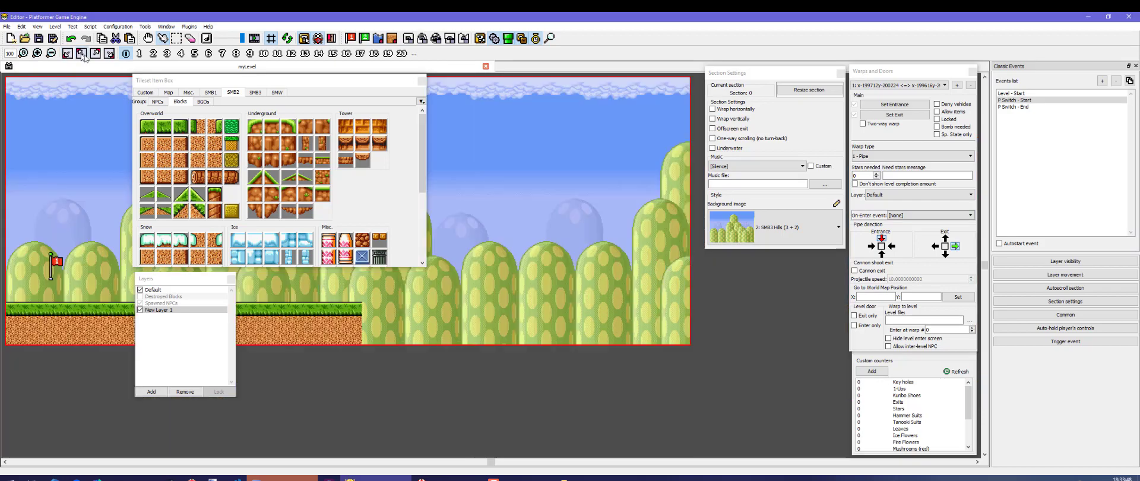
left_click(109, 54)
left_click(95, 54)
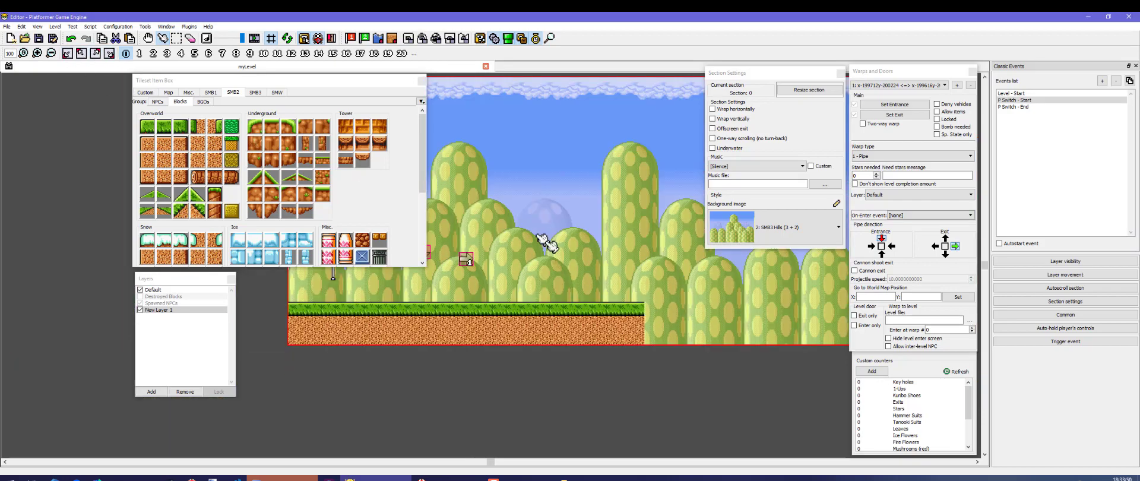
left_click(81, 53)
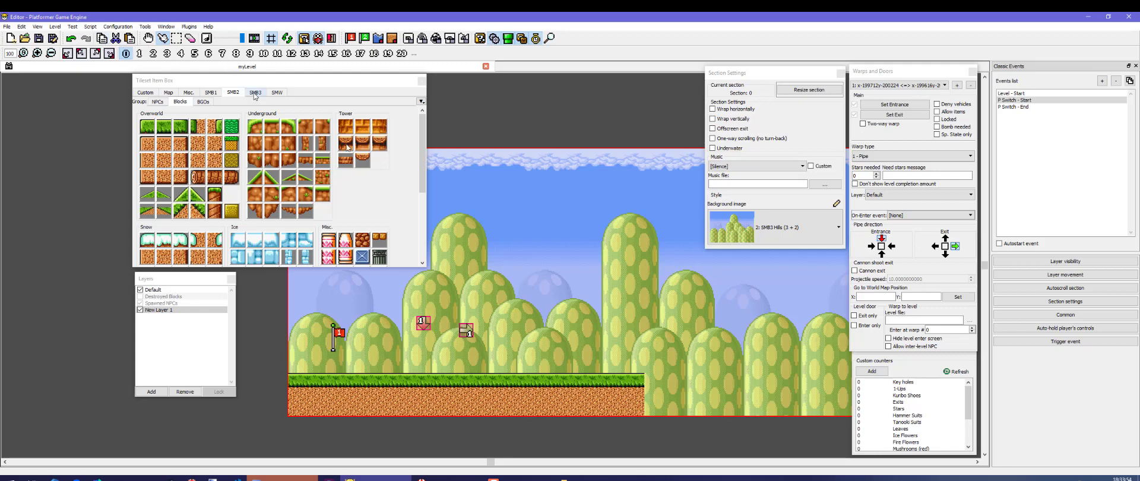
- Paste a copy of all the grass and dirt ground blocks in the air and delete that copy
left_click_drag(717, 415, 204, 390)
key("ctrl+c")
key("ctrl+v")
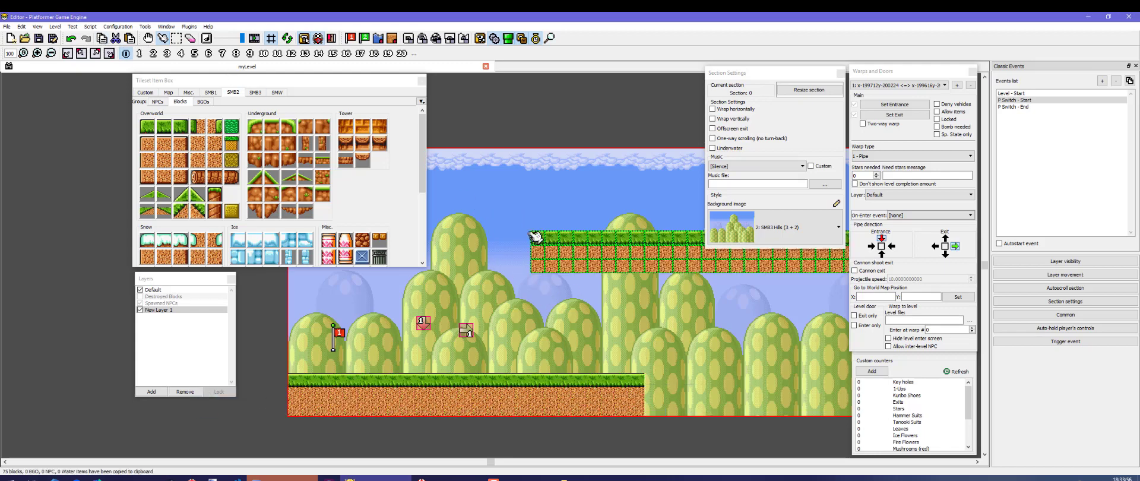
left_click(535, 234)
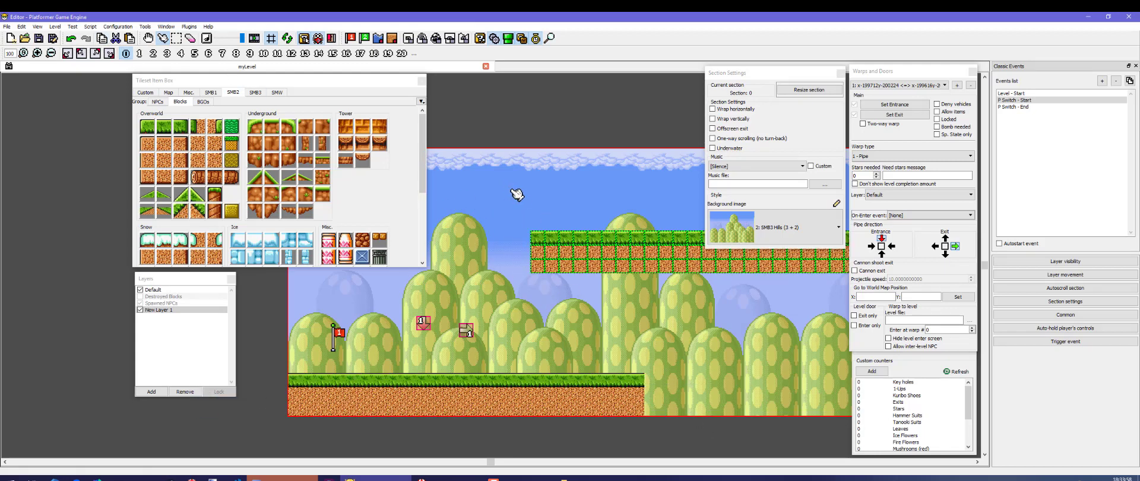
key("Delete")
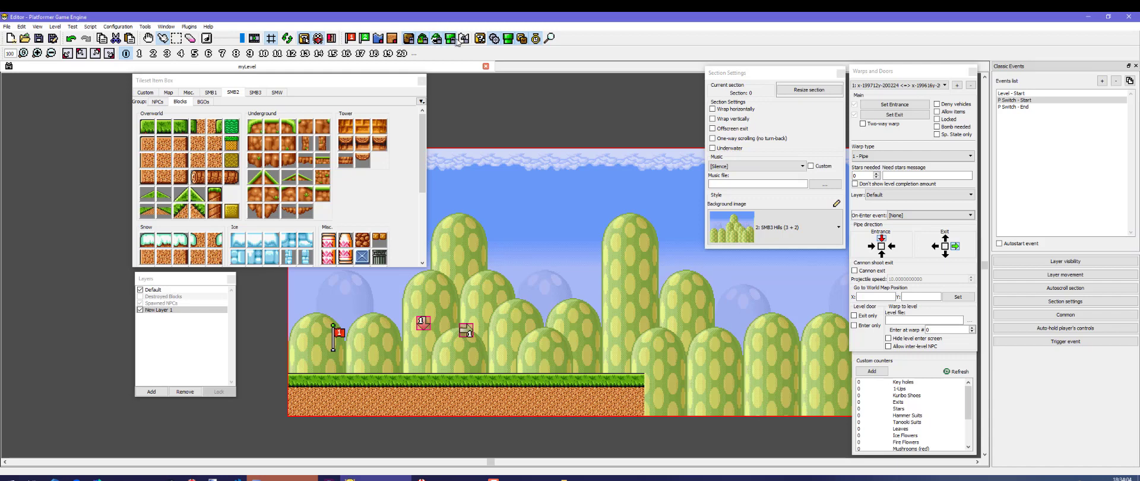
- Select the warp's entrance and exit points and move them together a short distance right above the ground
left_click_drag(734, 411, 458, 346)
left_click_drag(256, 291, 663, 426)
left_click_drag(725, 423, 256, 315)
left_click_drag(563, 364, 389, 291)
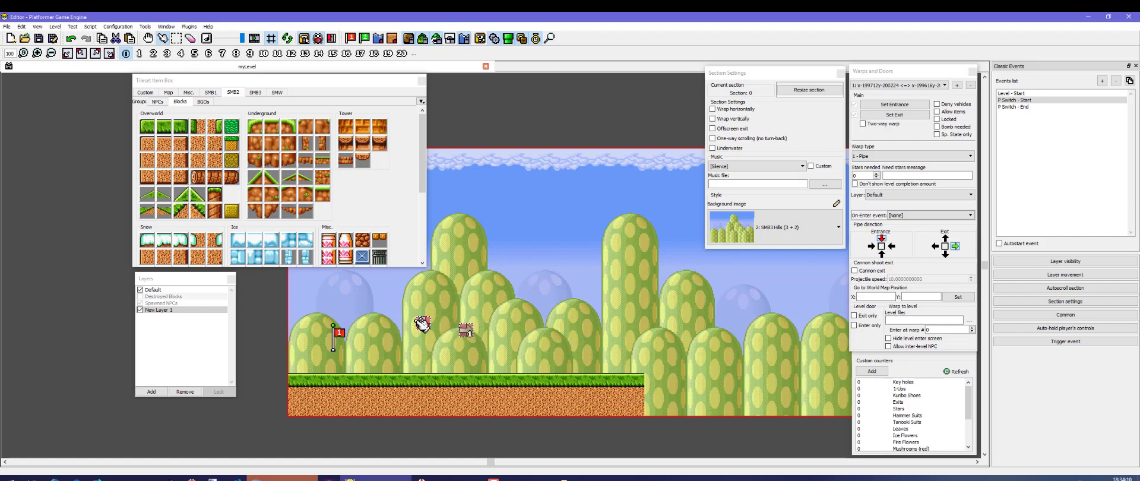
left_click_drag(423, 325, 455, 340)
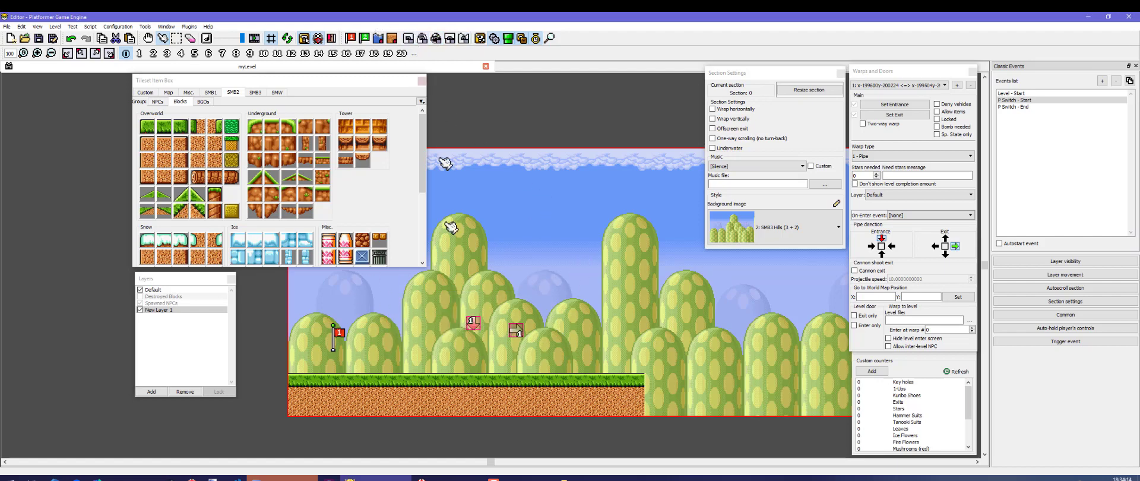
- Show the item properties of a dirt block in the ground and of an SMB2 common NPC
right_click(525, 394)
left_click(554, 395)
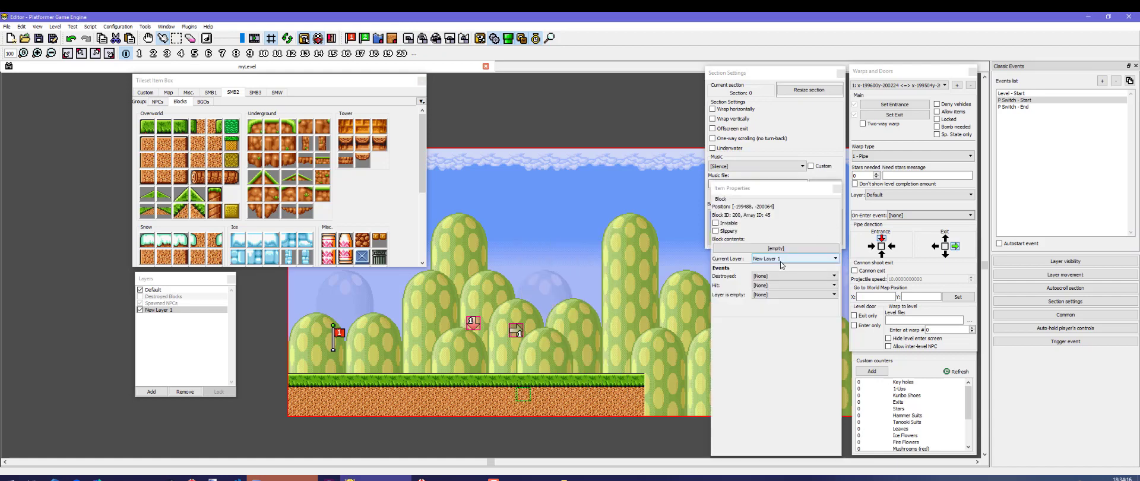
left_click(157, 101)
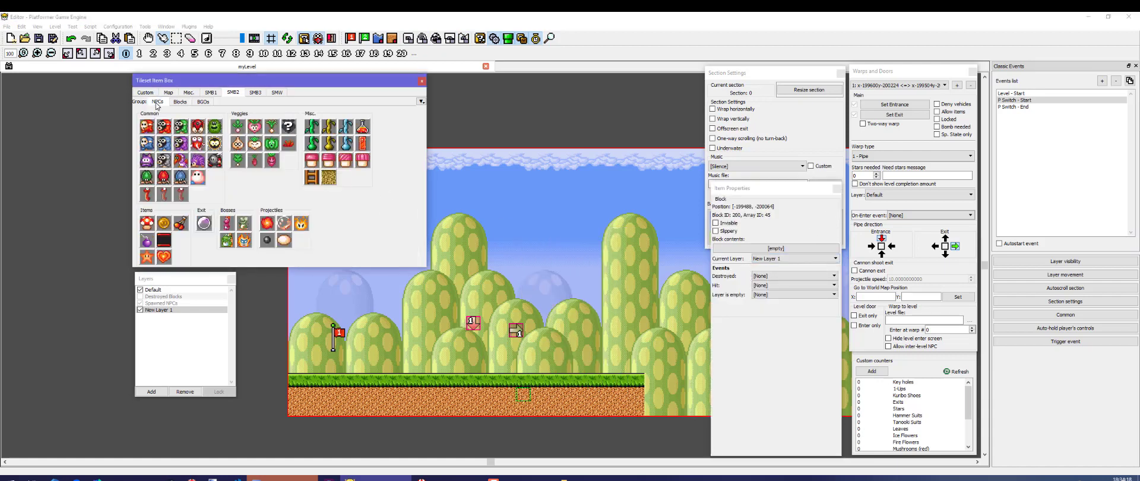
left_click(182, 144)
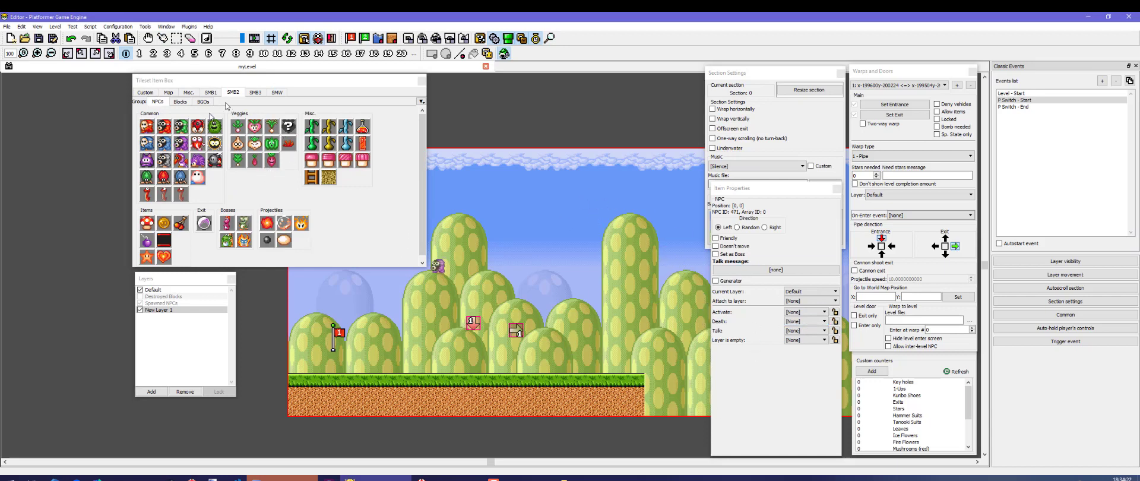
- Place the dolphin NPC from the SMW Water group above the ground and delete it again
left_click(276, 93)
scroll(254, 190, "down", 3)
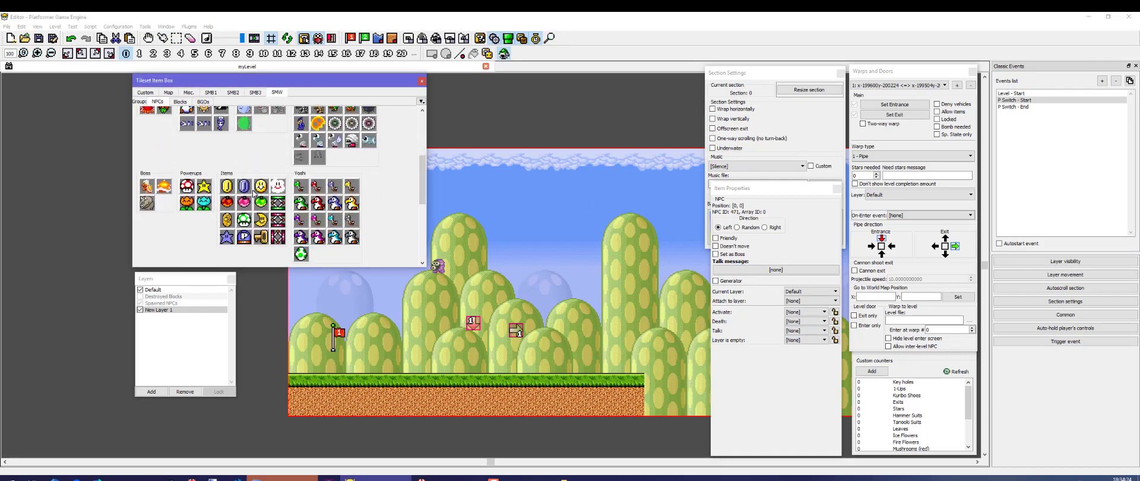
scroll(197, 233, "up", 5)
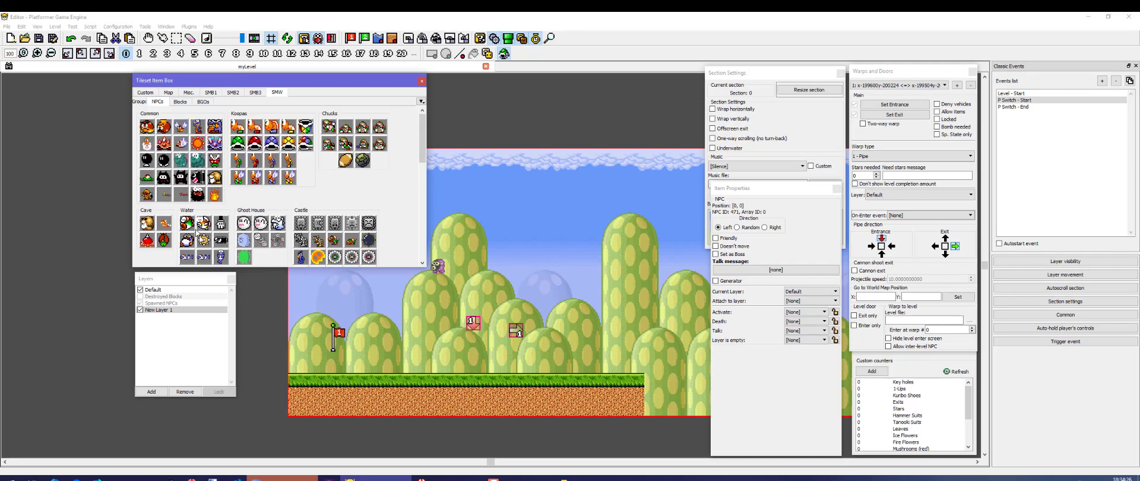
left_click(221, 257)
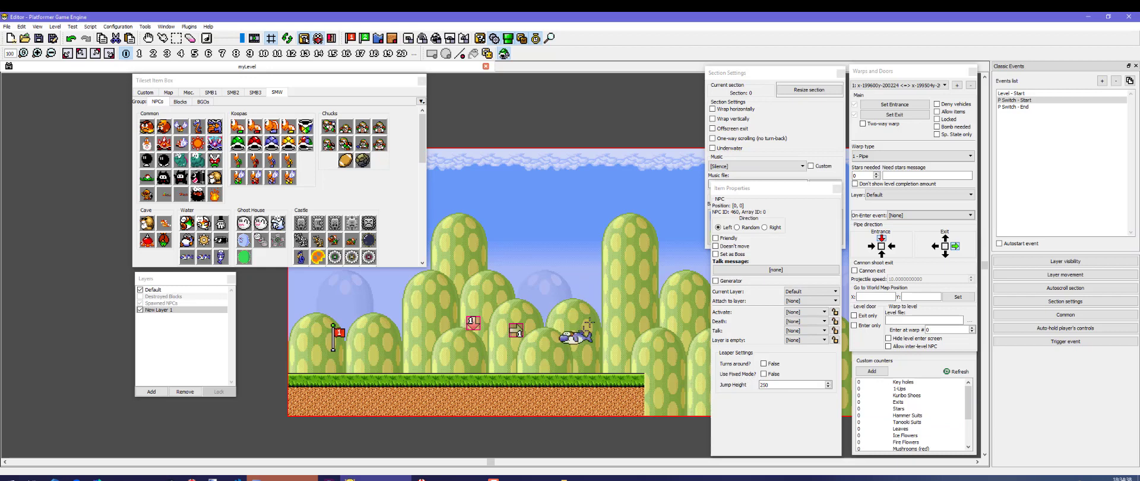
left_click(611, 304)
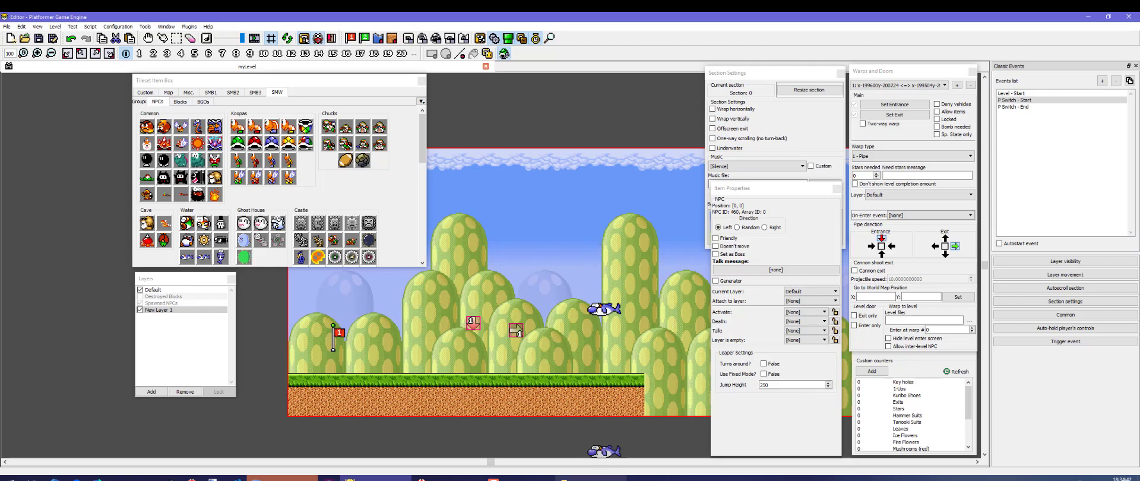
right_click(641, 338)
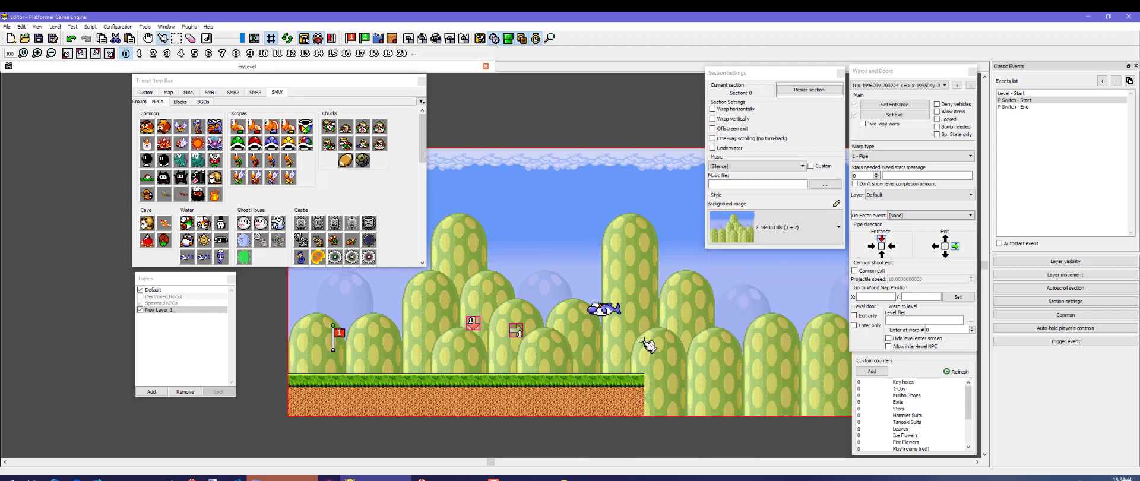
left_click_drag(638, 261, 580, 334)
key("Delete")
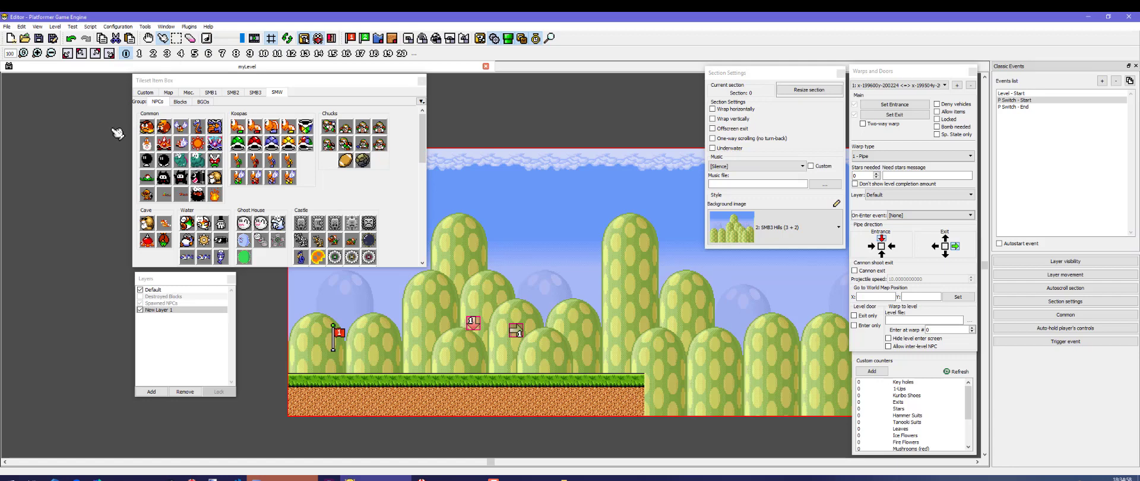
- Test-play the level by moving the character right and left and jumping on the ground, and close the game
key("F5")
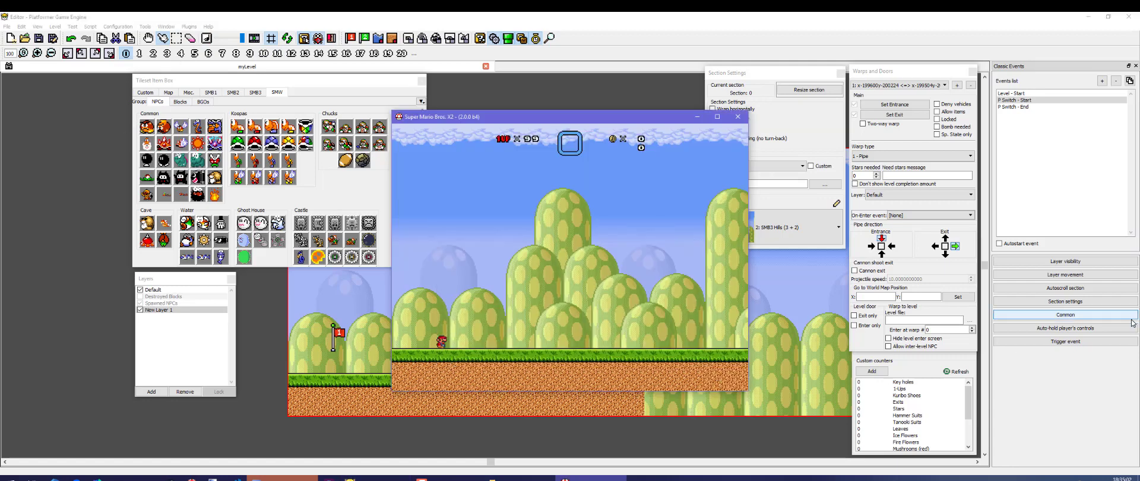
key("Right")
key("Right")
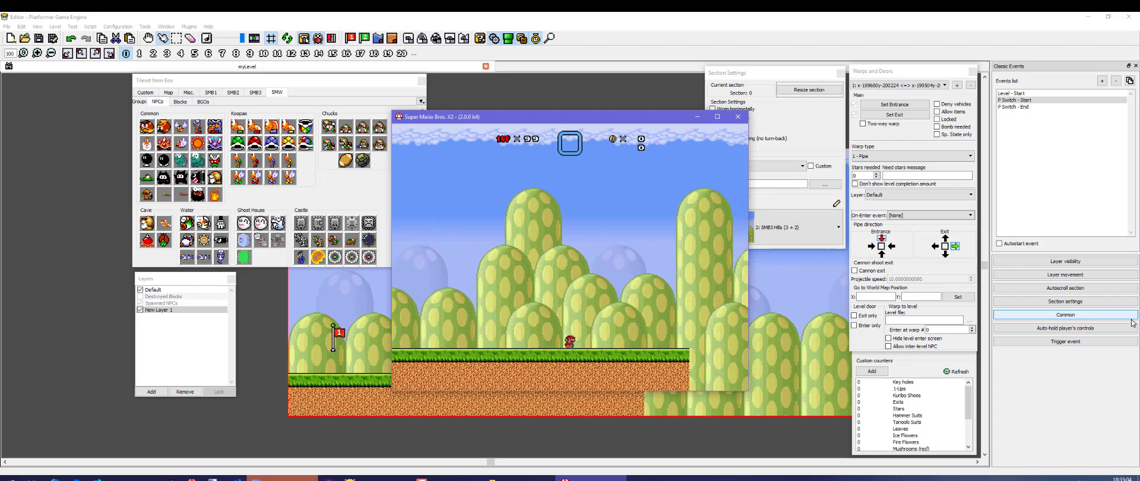
key("z")
key("Left")
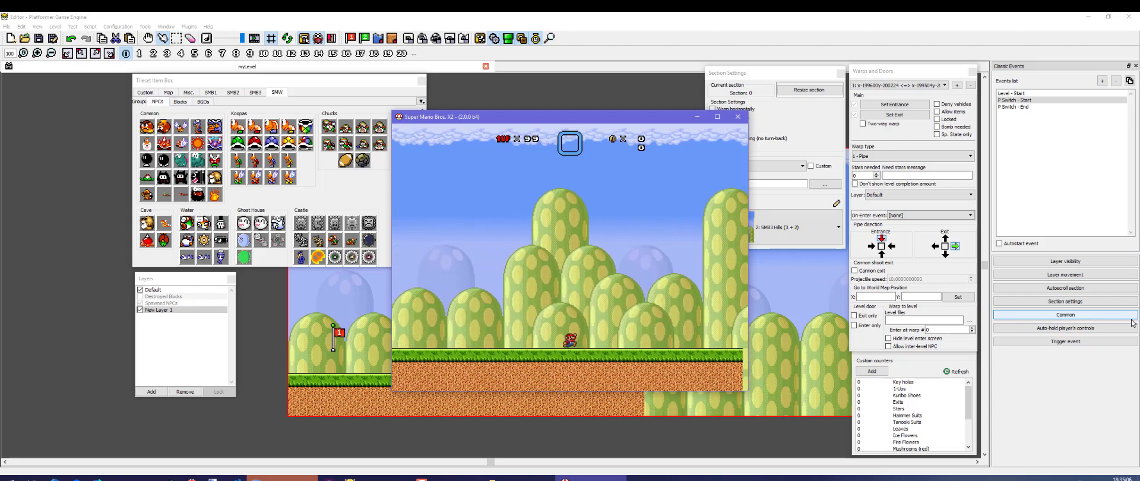
left_click(738, 116)
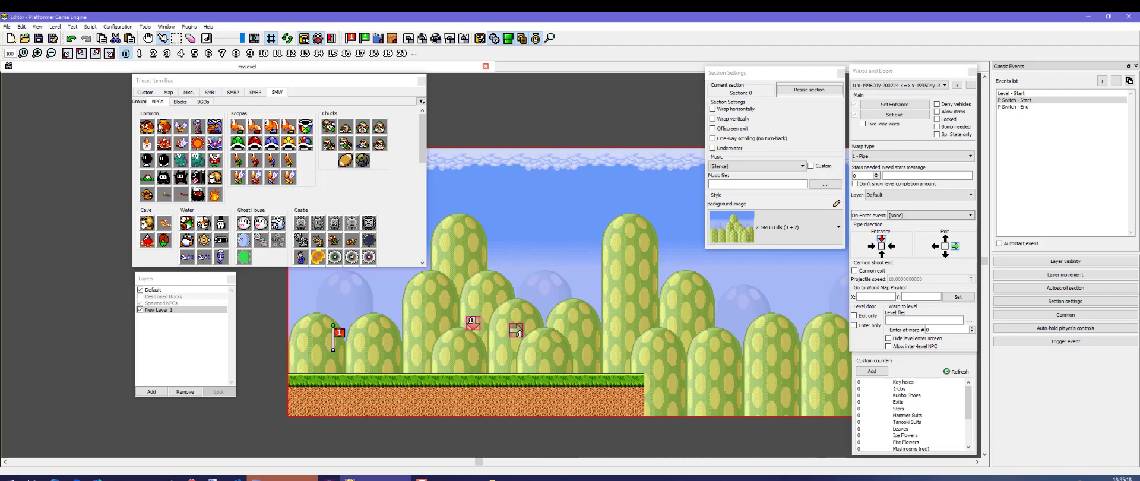
- Visit section 1, return to section 0, and nudge both warp points slightly right and down off the grid
left_click(139, 54)
left_click(125, 57)
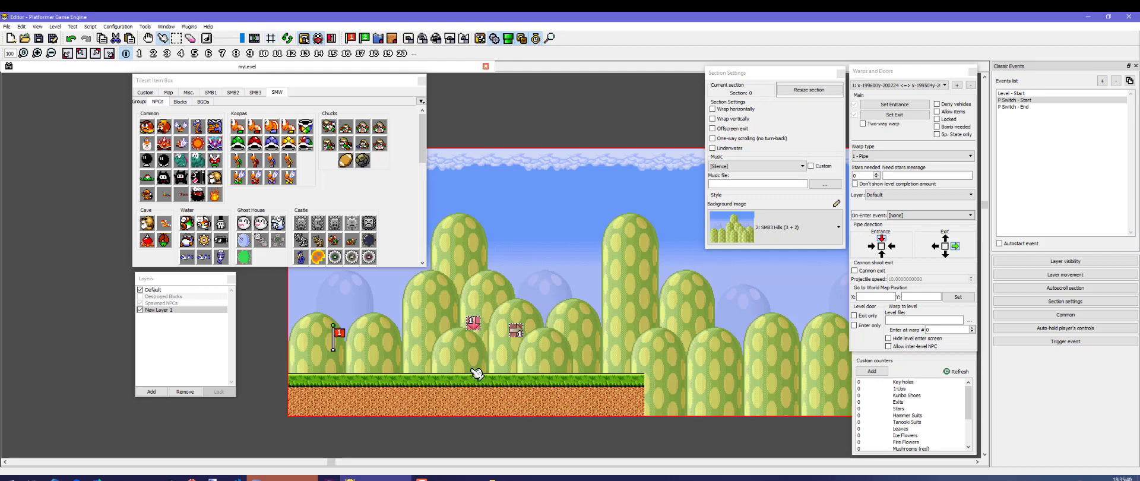
left_click_drag(552, 303, 427, 368)
mouse_move(520, 336)
left_mouse_down()
mouse_move(554, 349)
mouse_move(658, 302)
mouse_move(549, 350)
mouse_move(563, 360)
mouse_move(526, 344)
left_mouse_up()
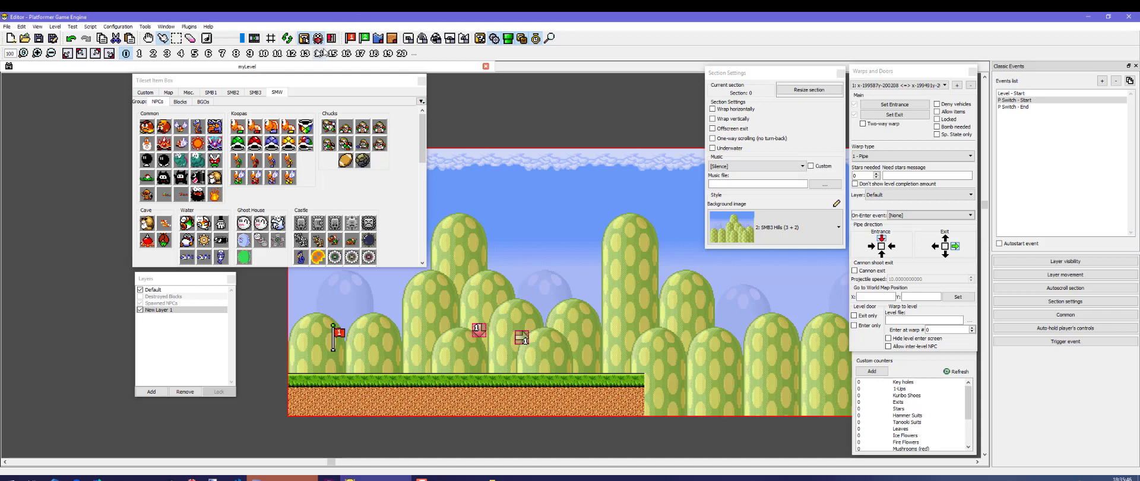
- Set the align grid size to 16 x 16
left_click(23, 27)
mouse_move(52, 149)
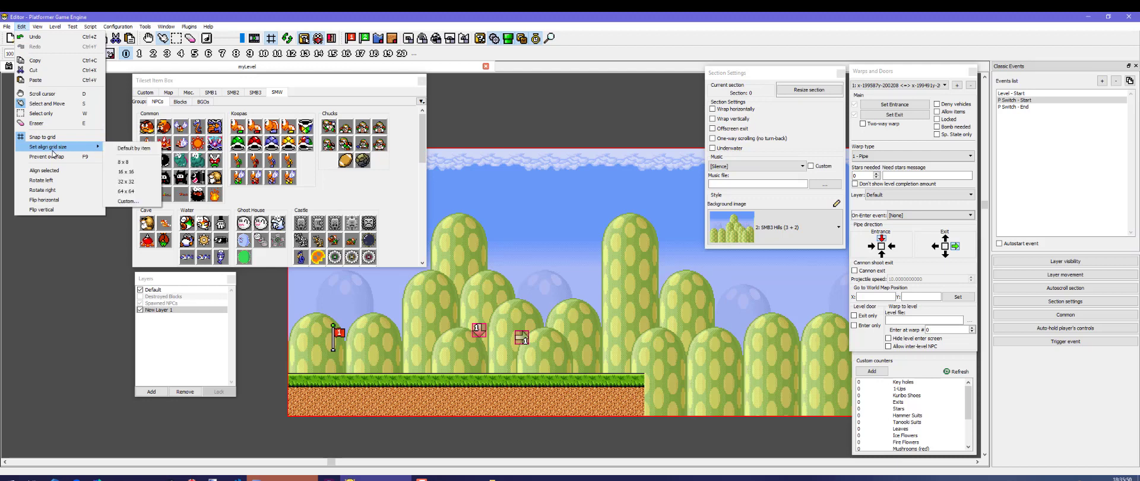
left_click(133, 171)
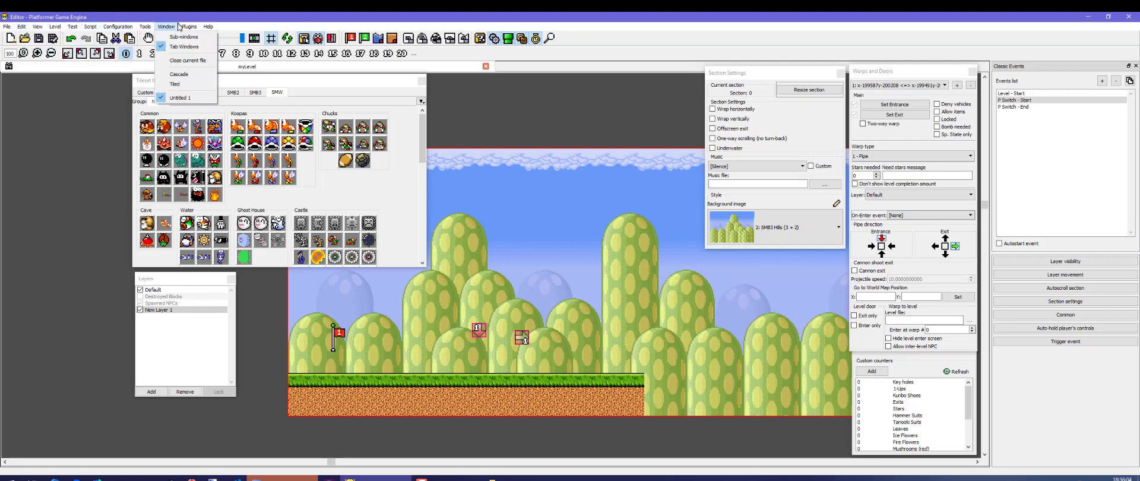
- Examine the LunaLua script options for the level local, level global and world map scripts
mouse_move(89, 28)
mouse_move(93, 58)
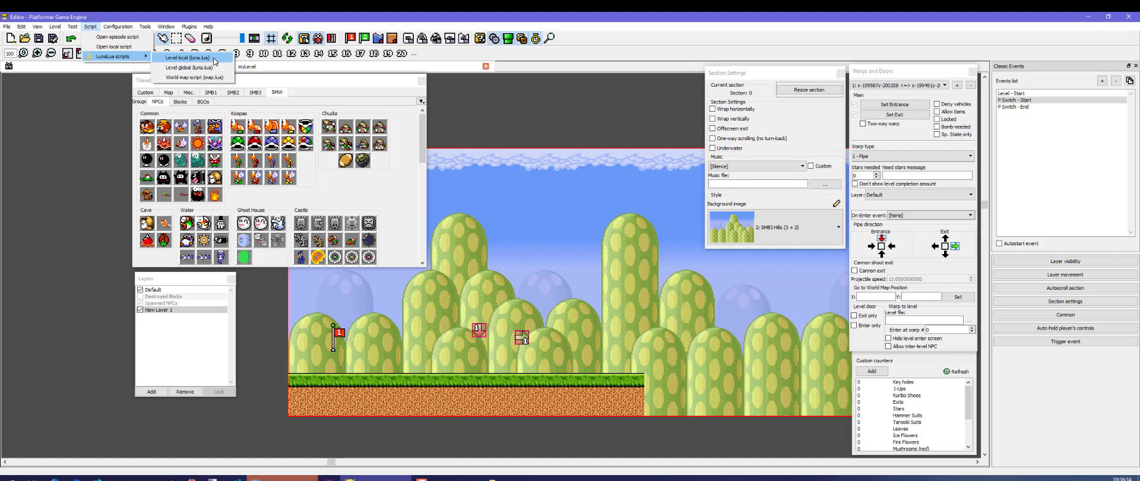
left_click(700, 323)
left_click_drag(66, 435, 1034, 66)
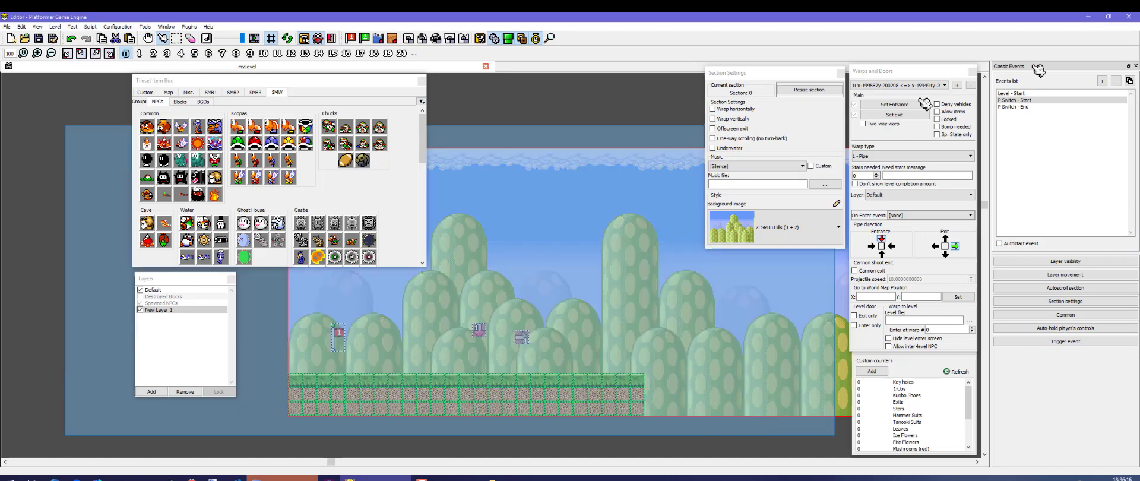
left_click(625, 339)
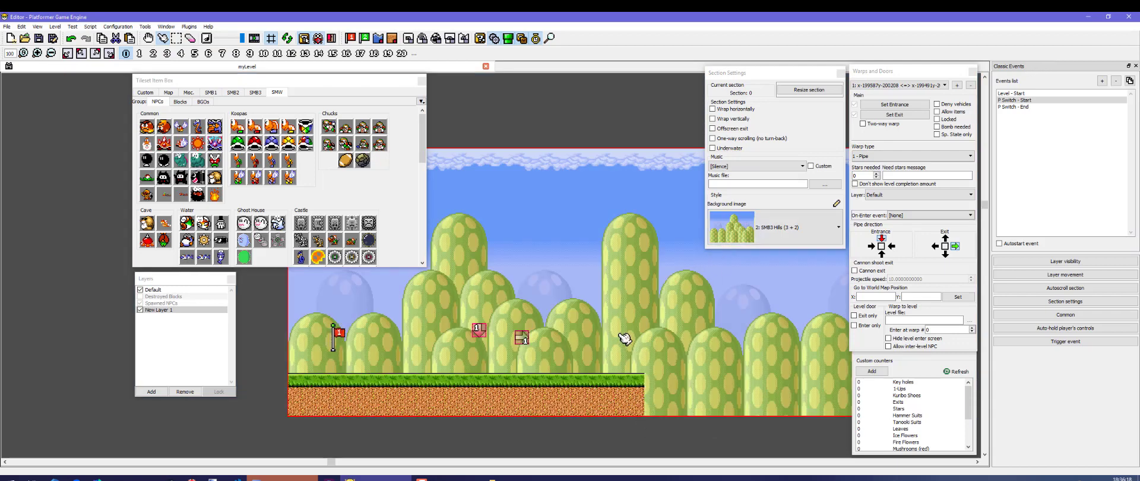
mouse_move(635, 342)
left_mouse_down()
mouse_move(448, 253)
mouse_move(652, 348)
left_mouse_up()
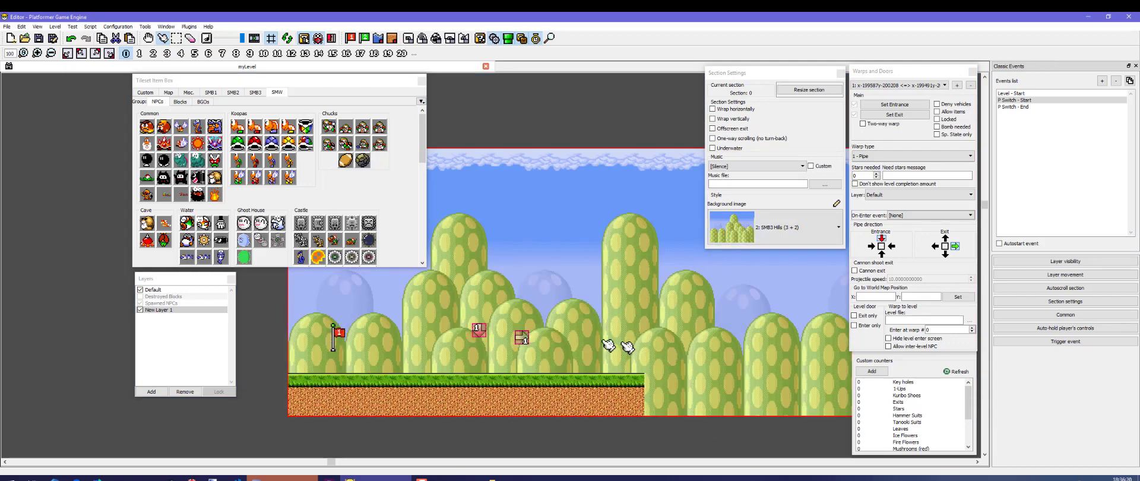